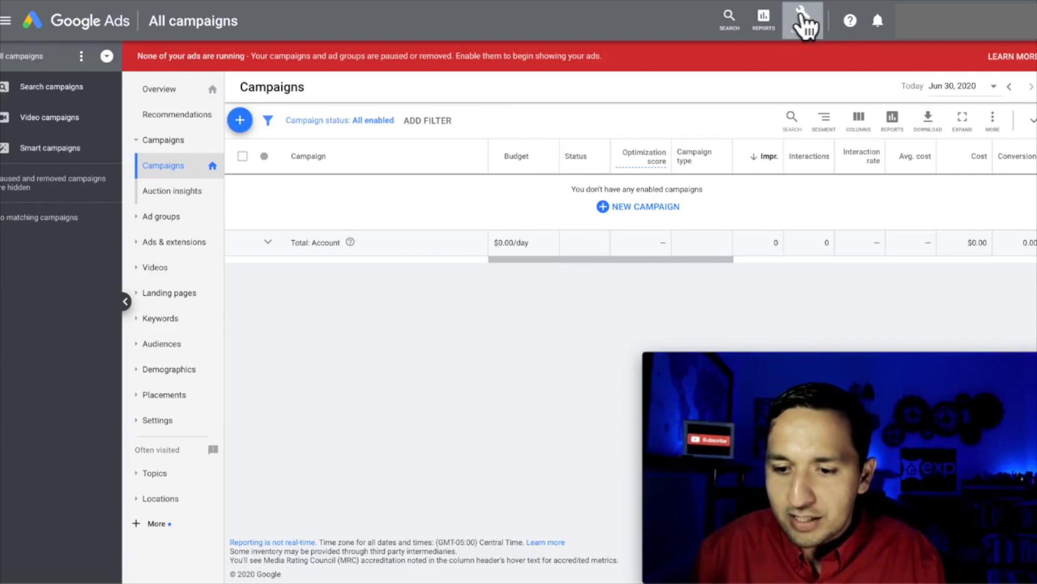
# Open the account's conversion actions and start a new conversion action for tracking website conversions
pyautogui.click(804, 18)
pyautogui.click(701, 91)
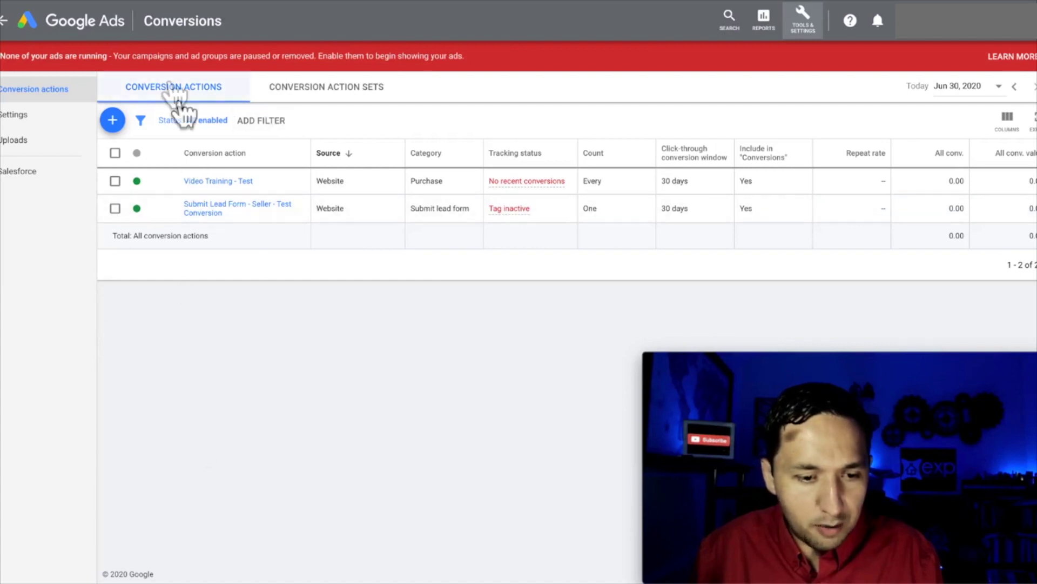
pyautogui.click(112, 119)
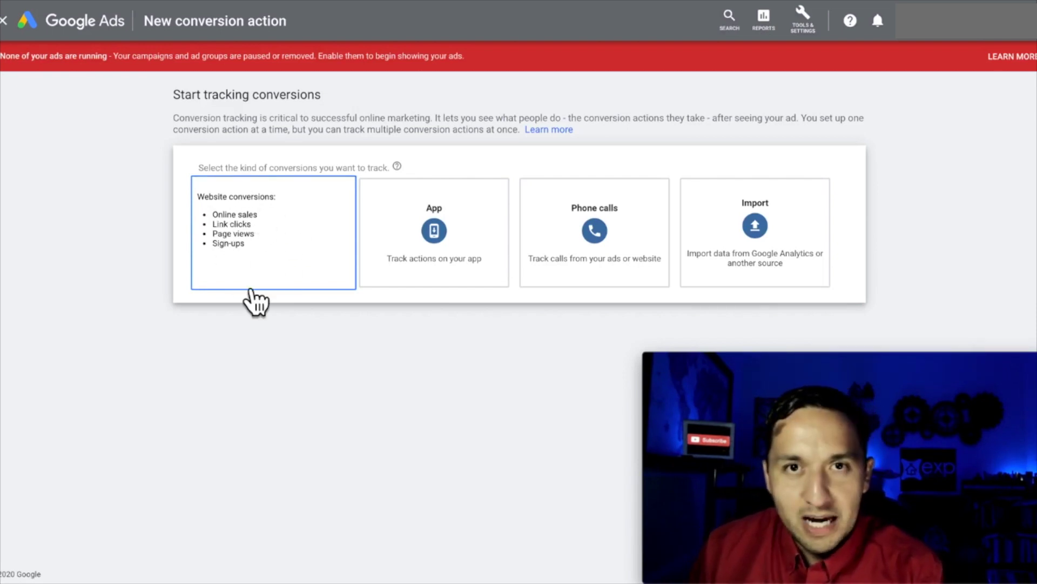
pyautogui.click(266, 207)
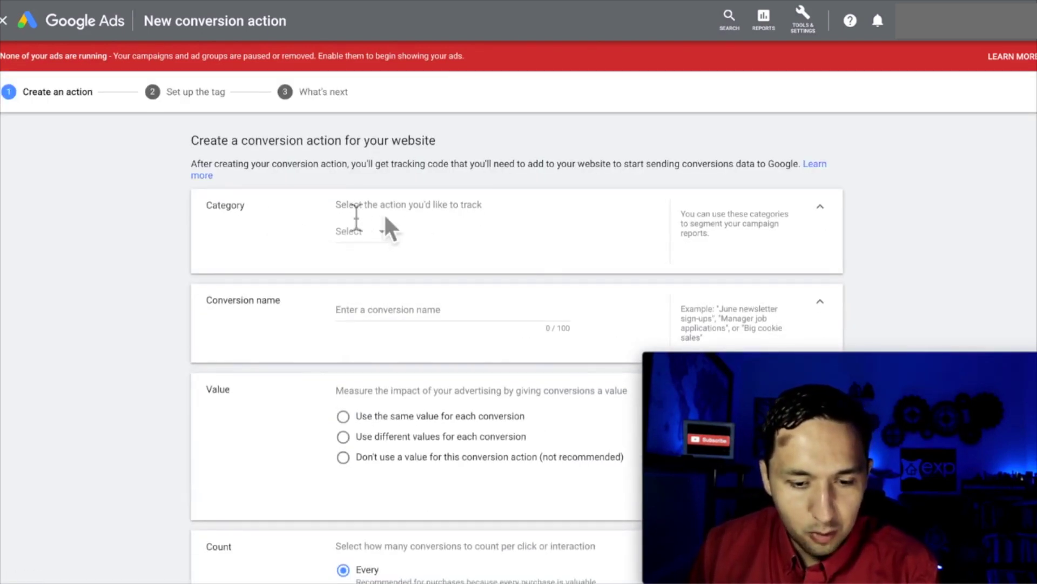
# Set the new conversion action's category to Sign-up from the leads categories
pyautogui.click(383, 231)
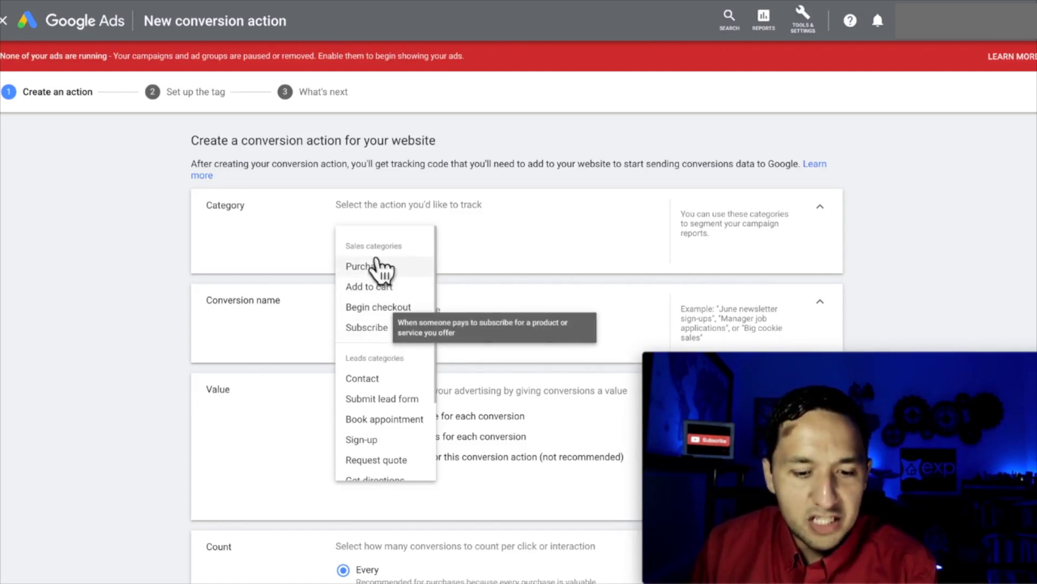
pyautogui.scroll(-2, 403, 360)
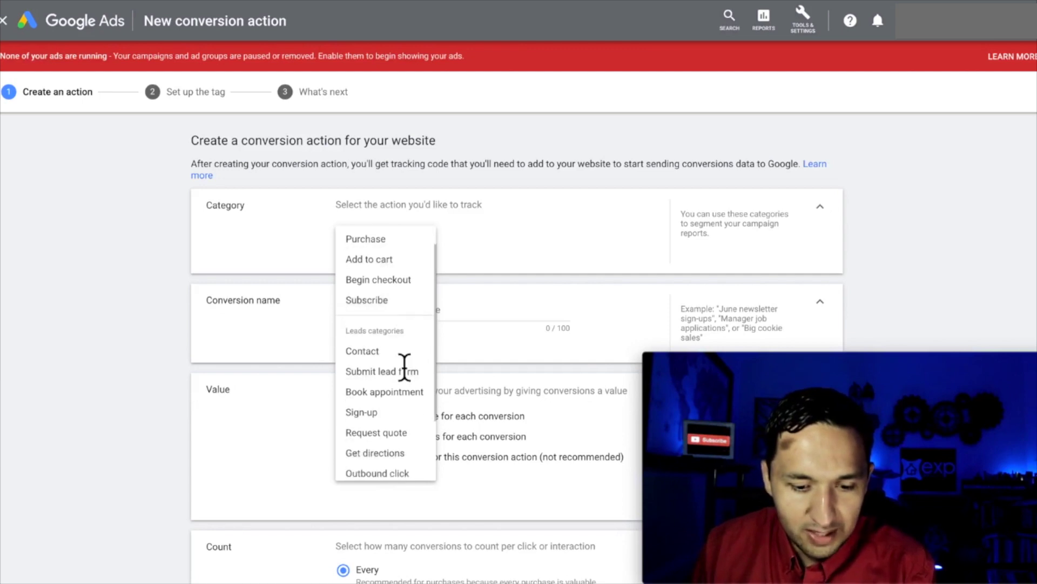
pyautogui.scroll(-2, 403, 365)
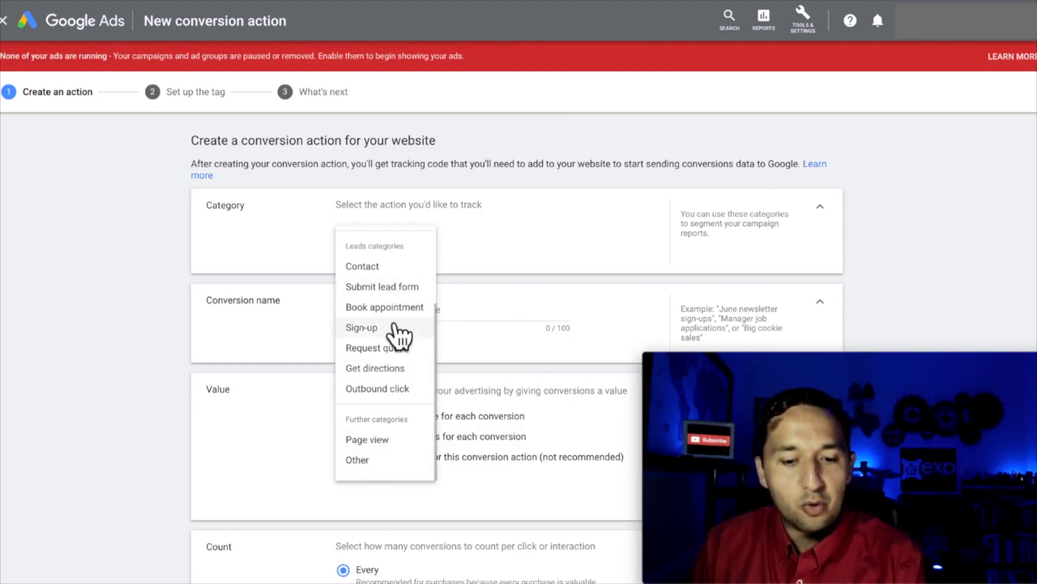
pyautogui.scroll(2, 398, 332)
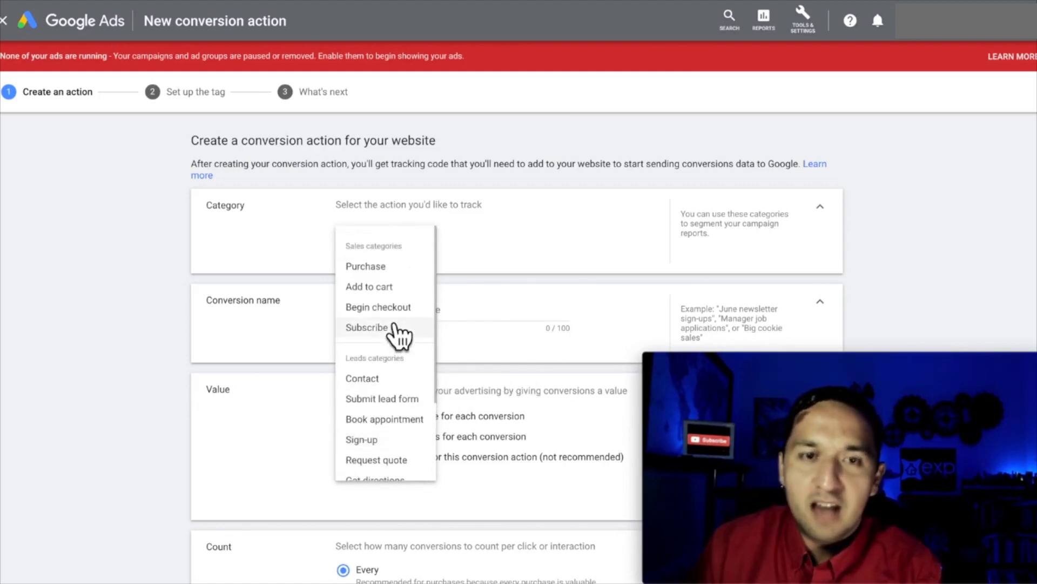
pyautogui.scroll(-1, 398, 333)
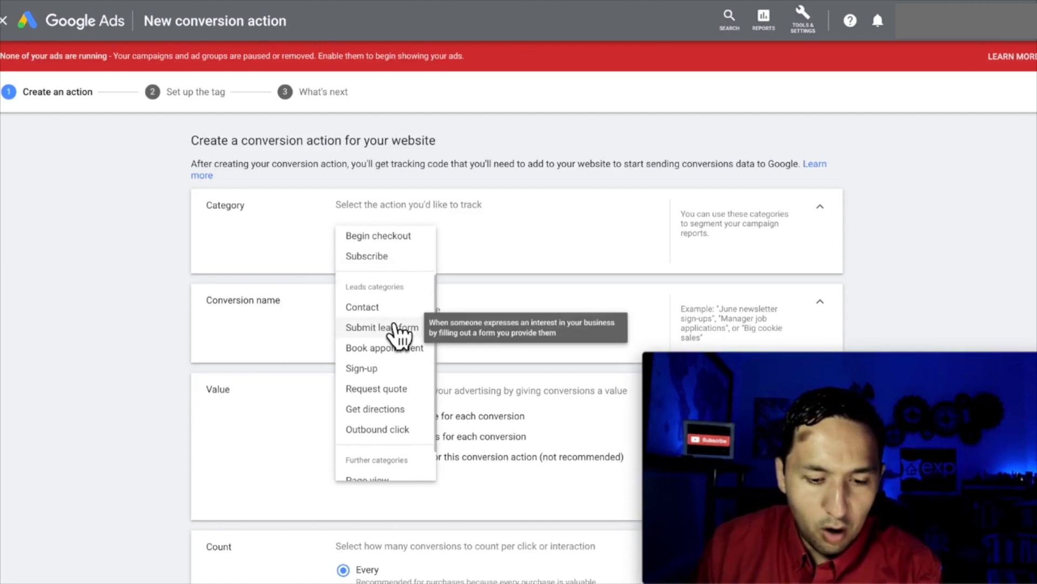
pyautogui.click(377, 369)
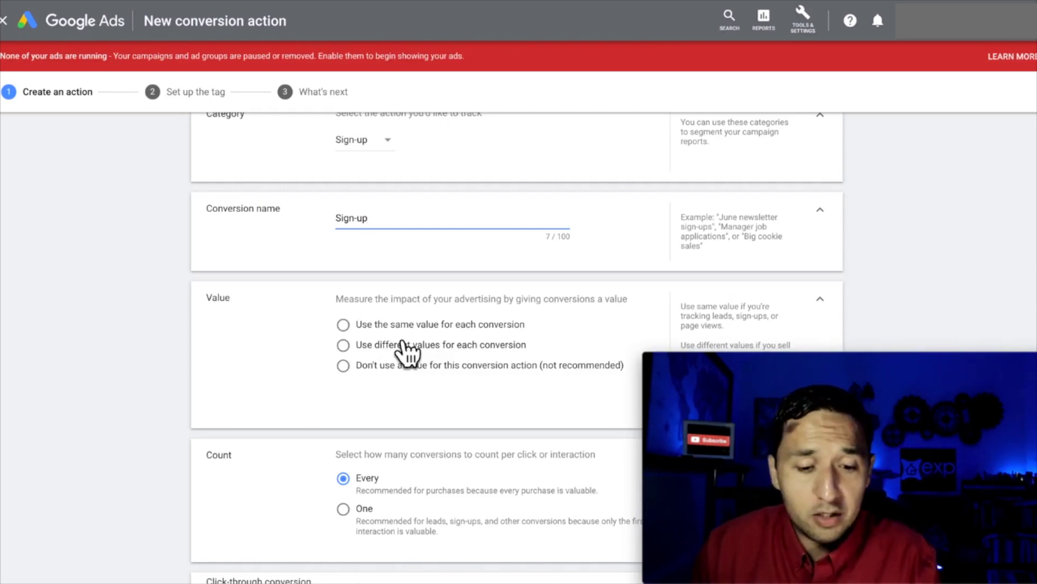
# Replace the default conversion name with "YT Vid - Test Conversion"
pyautogui.tripleClick(364, 222)
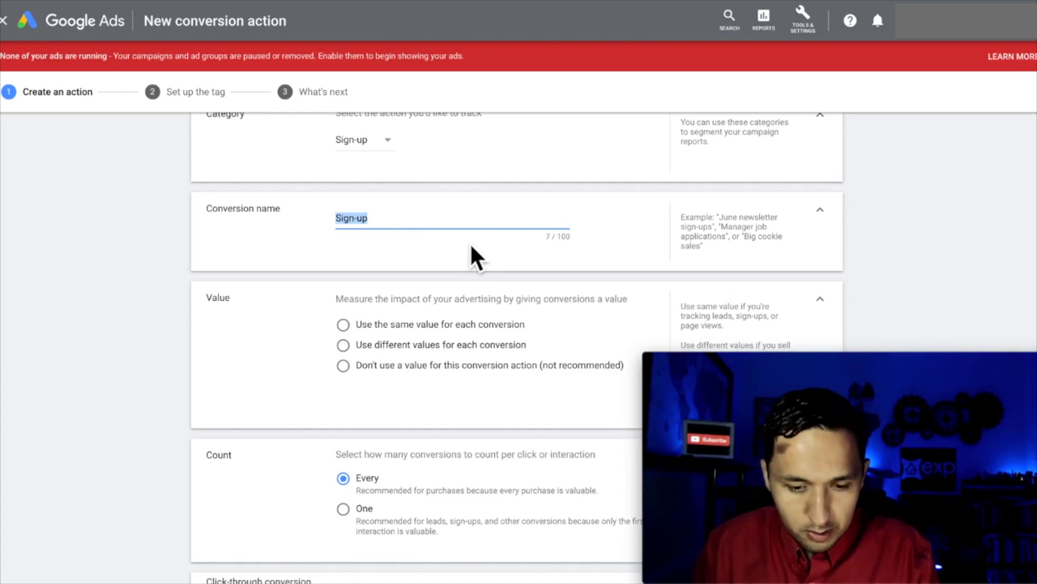
pyautogui.write('YT V')
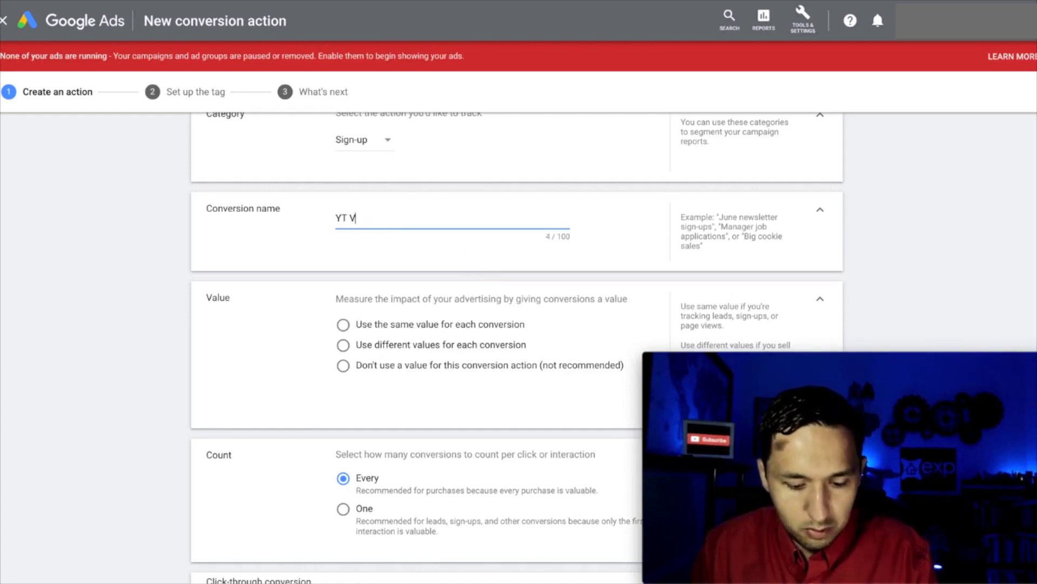
pyautogui.write('id - Test ')
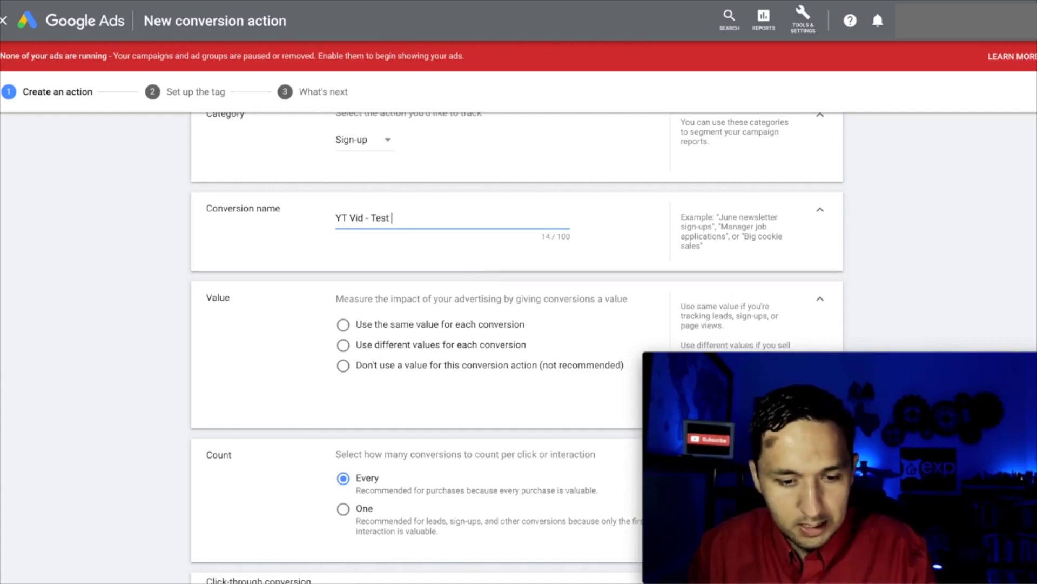
pyautogui.write('Conversion')
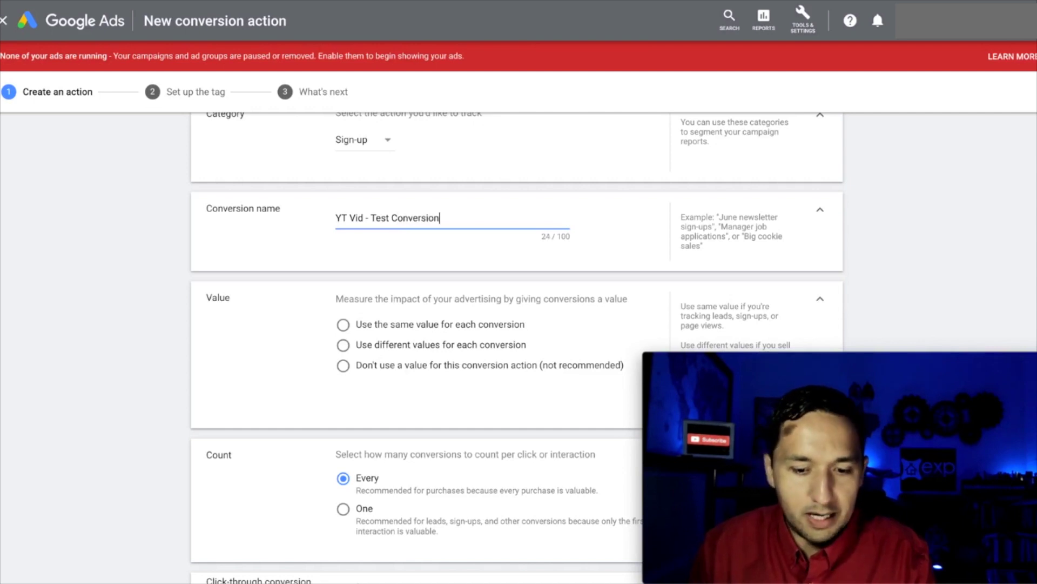
# Use the same value for each conversion and set it to 1 US Dollar
pyautogui.scroll(-2, 534, 297)
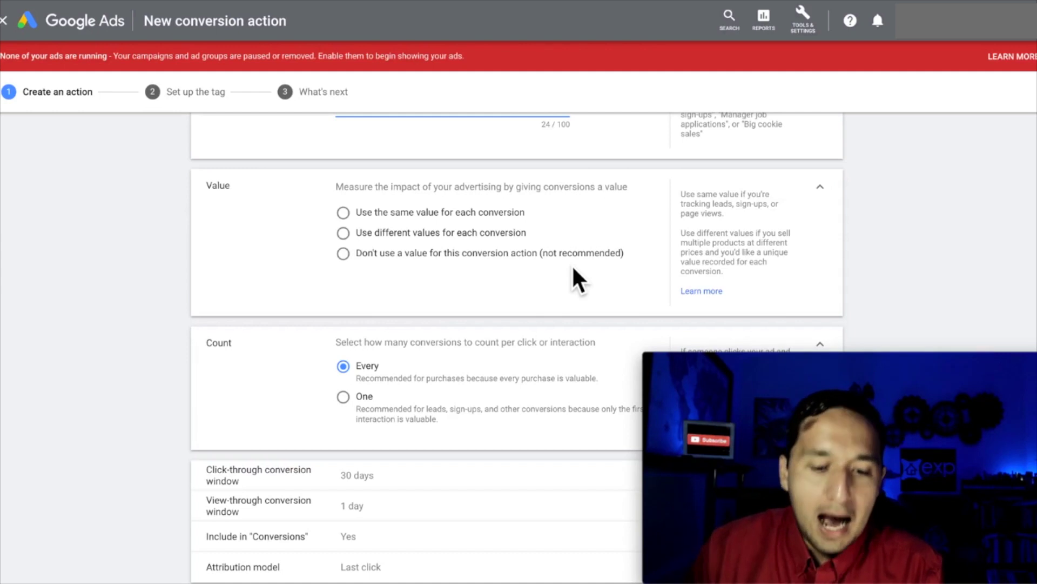
pyautogui.click(341, 212)
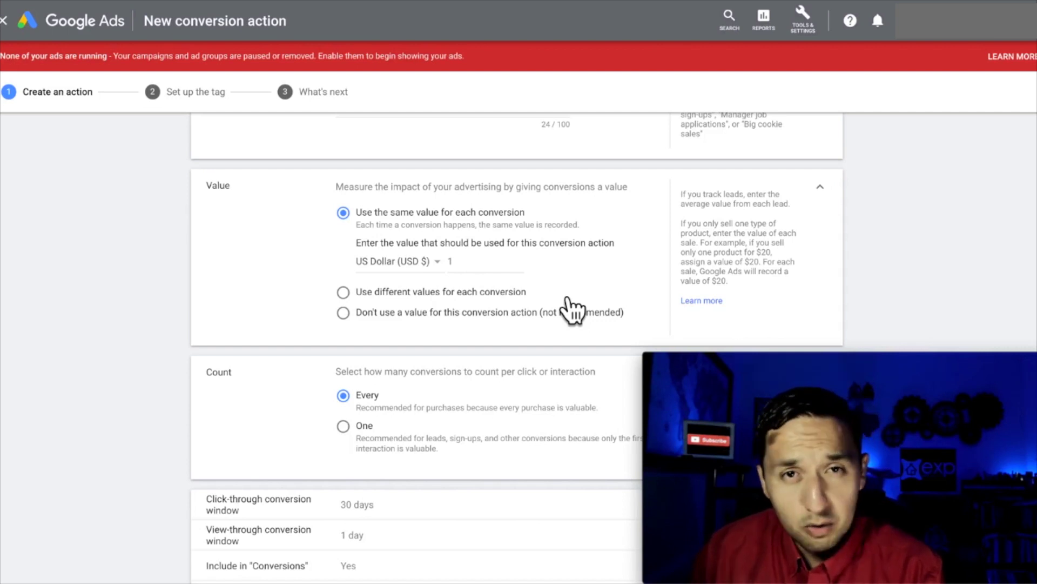
pyautogui.click(480, 263)
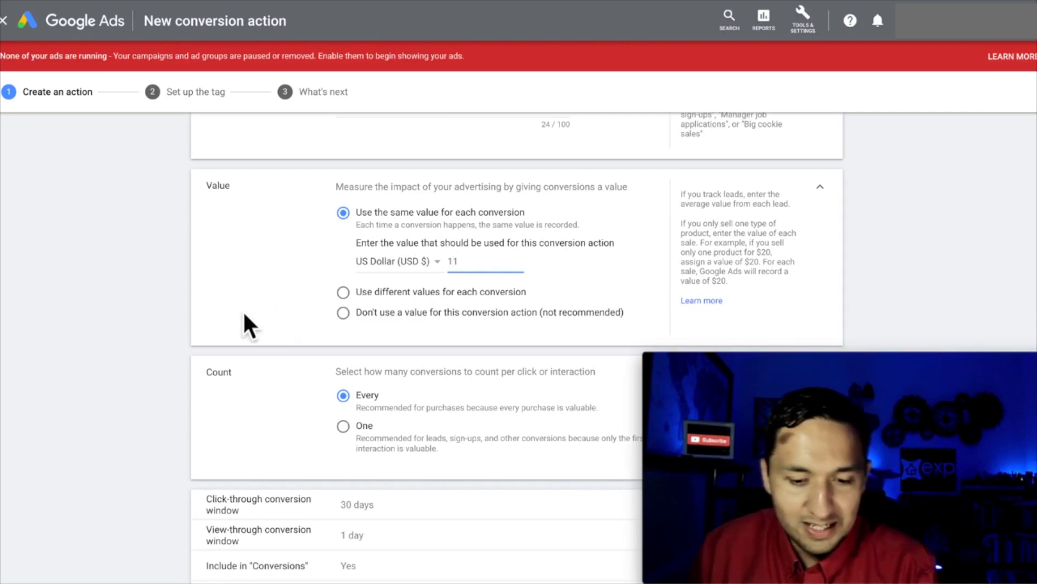
pyautogui.click(490, 266)
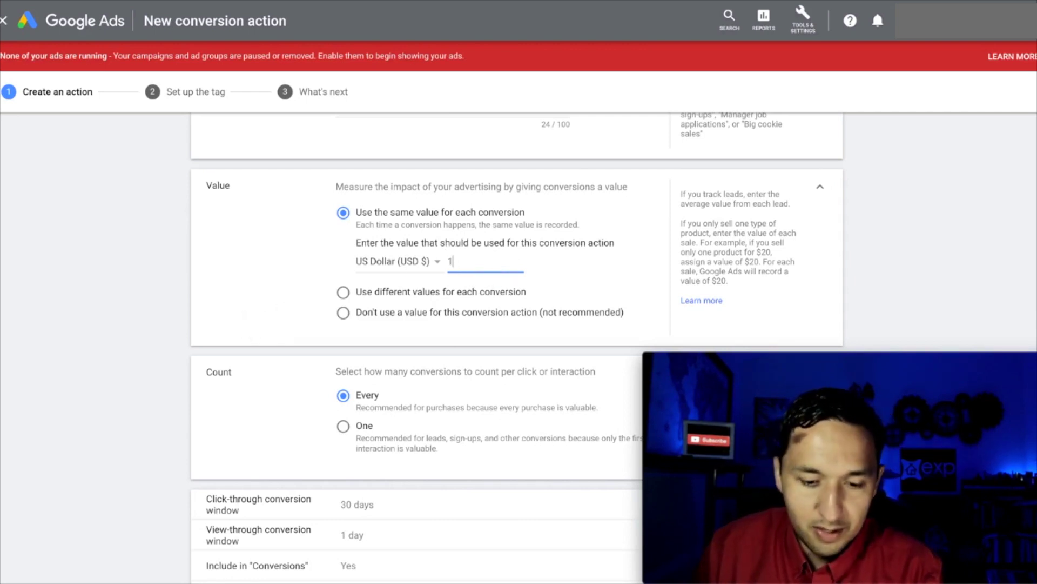
# Set the conversion count to One, so only one conversion is counted per click or interaction
pyautogui.scroll(-1, 183, 312)
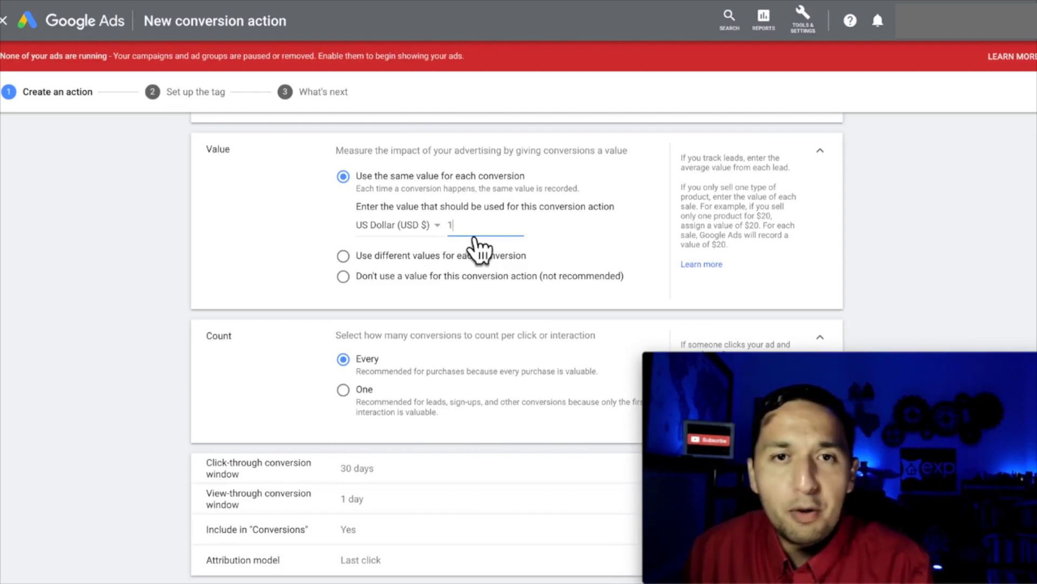
pyautogui.scroll(-2, 478, 246)
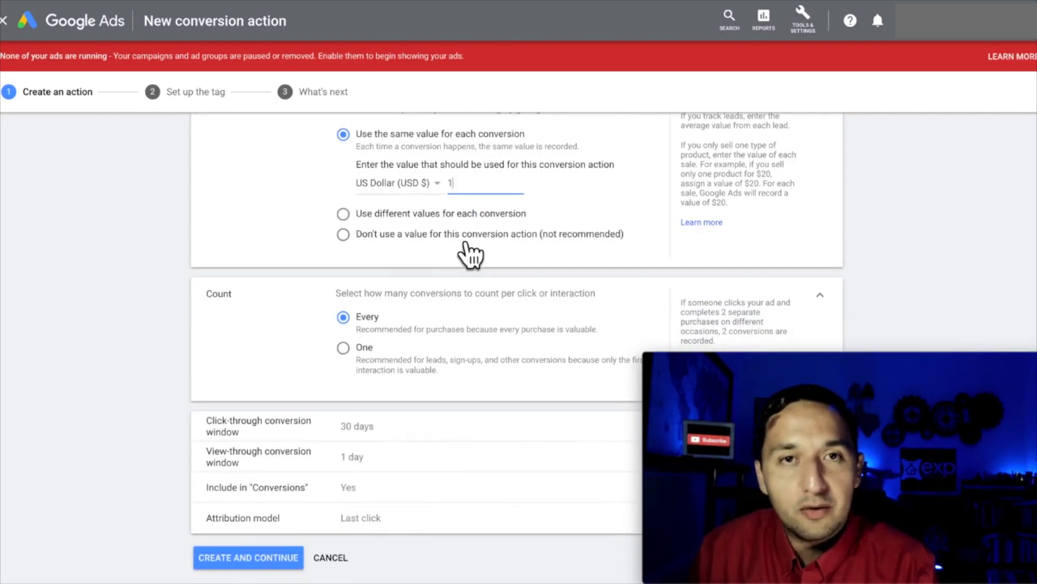
pyautogui.scroll(-1, 469, 246)
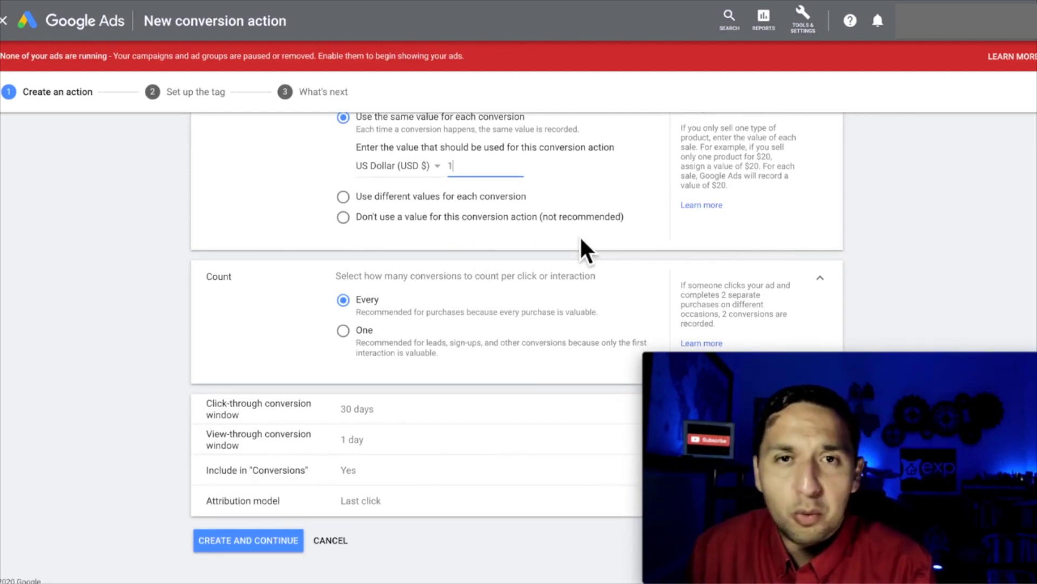
pyautogui.scroll(-1, 581, 238)
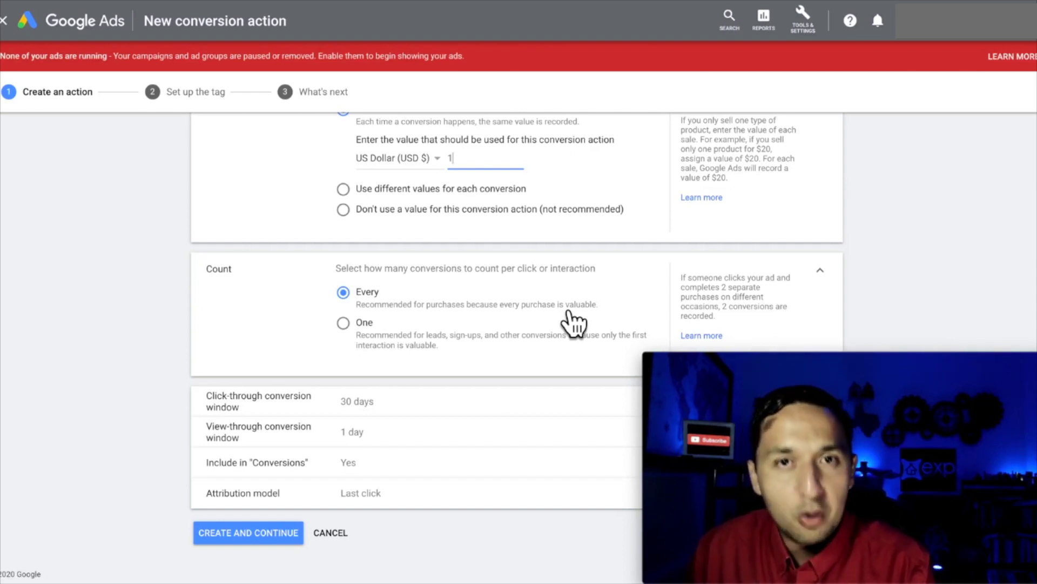
pyautogui.click(352, 332)
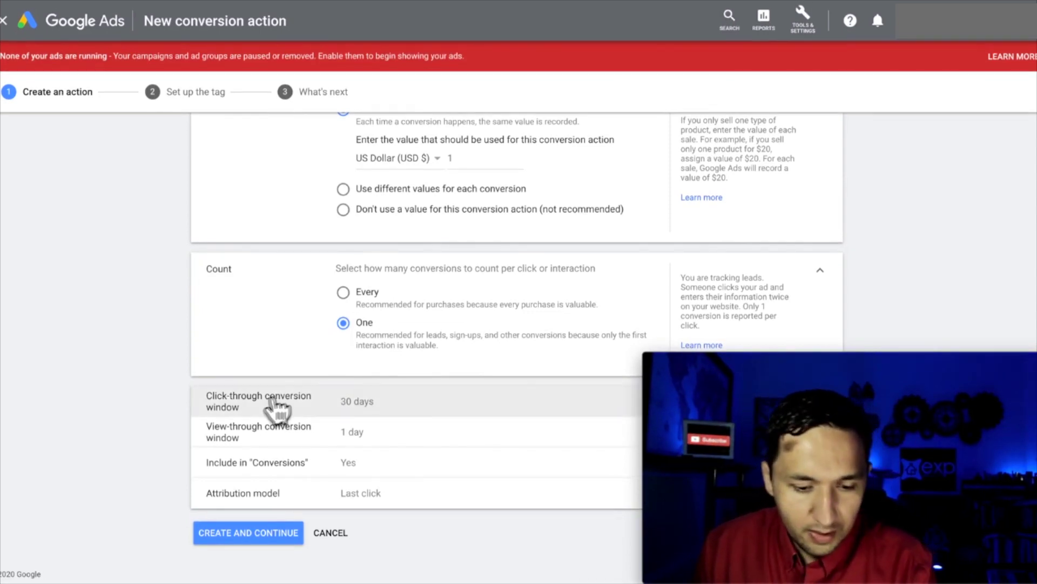
# Examine the click-through and view-through conversion windows, the "Conversions" inclusion setting and the attribution model
pyautogui.click(387, 411)
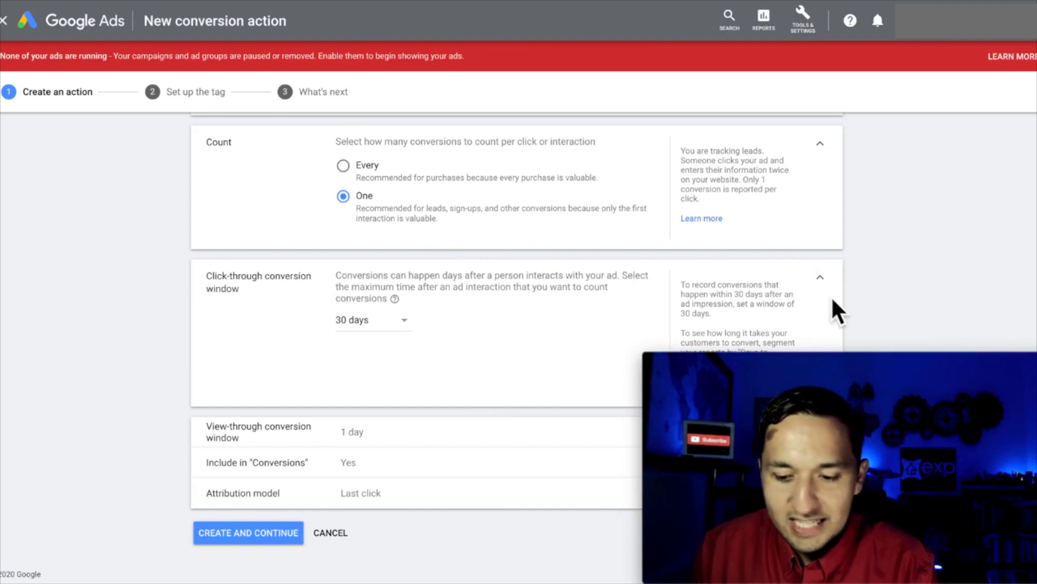
pyautogui.click(821, 284)
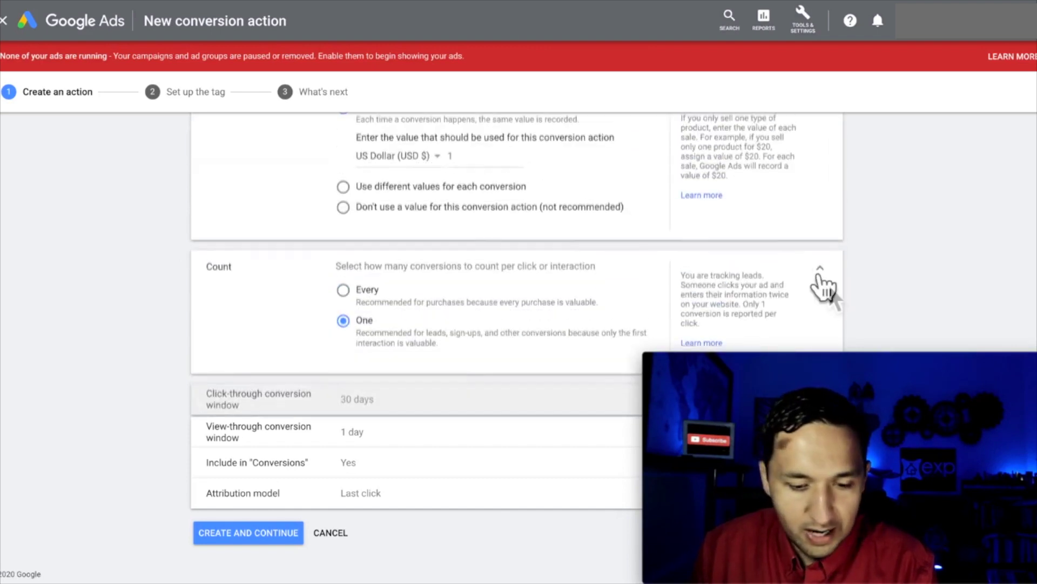
pyautogui.click(387, 432)
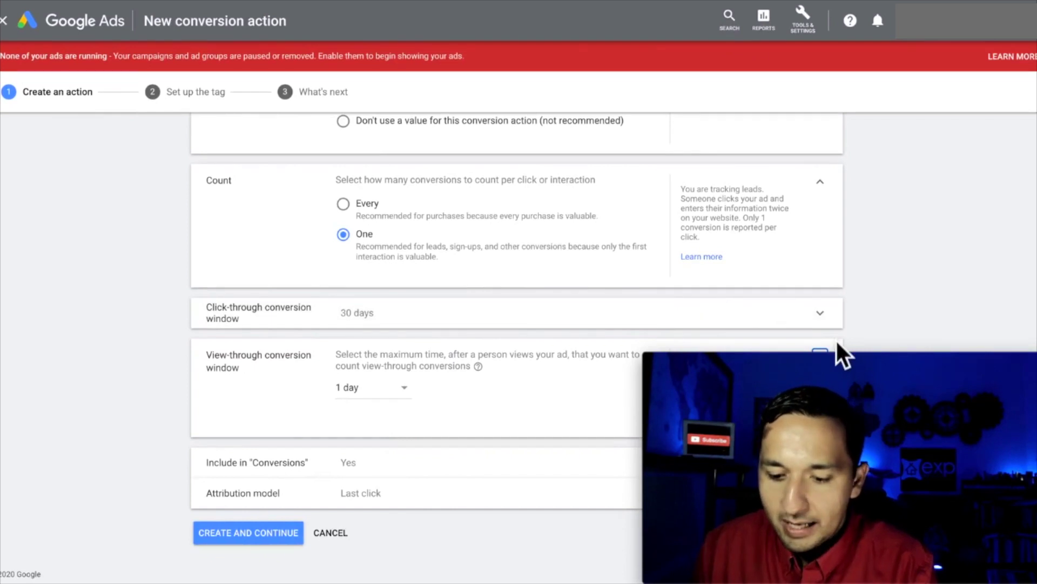
pyautogui.click(825, 350)
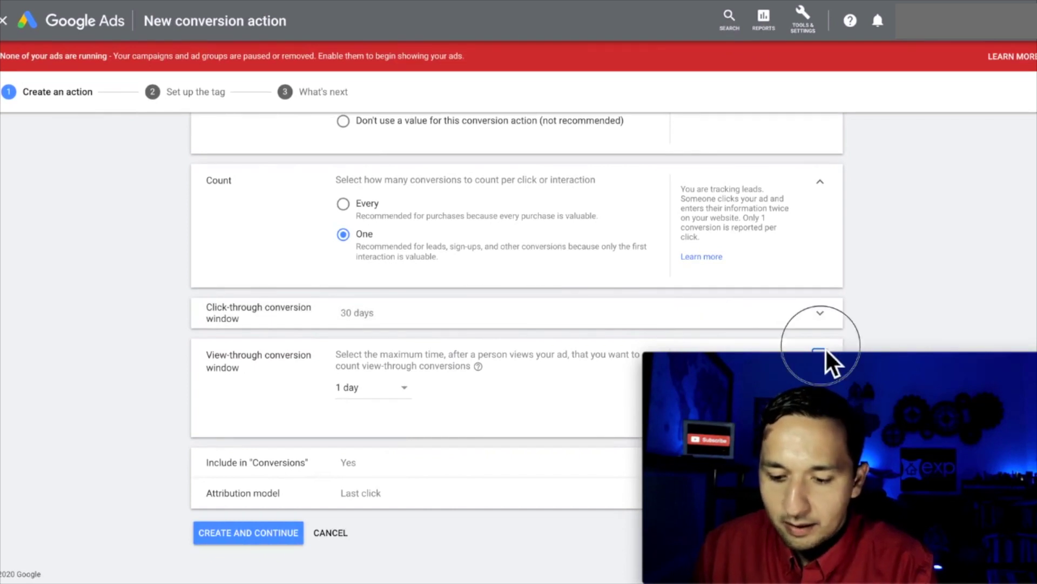
pyautogui.click(398, 465)
pyautogui.scroll(-1, 398, 465)
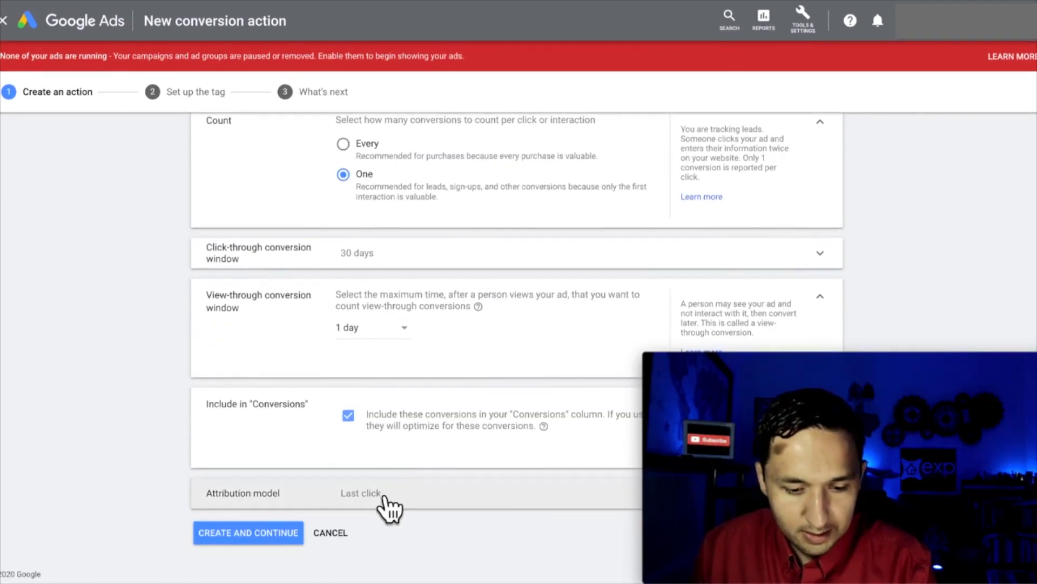
pyautogui.click(386, 511)
pyautogui.scroll(-2, 391, 505)
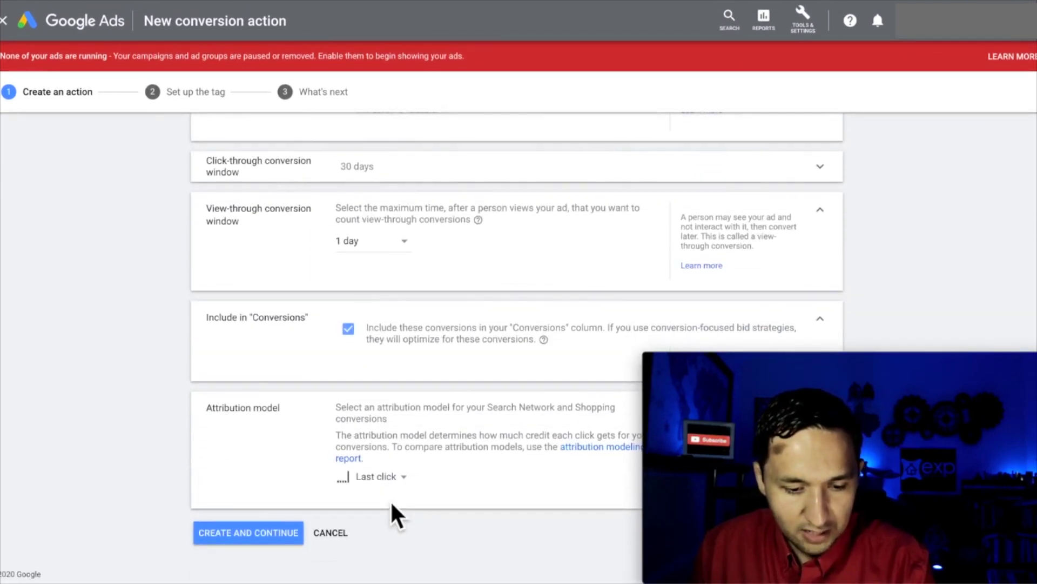
pyautogui.scroll(2, 390, 501)
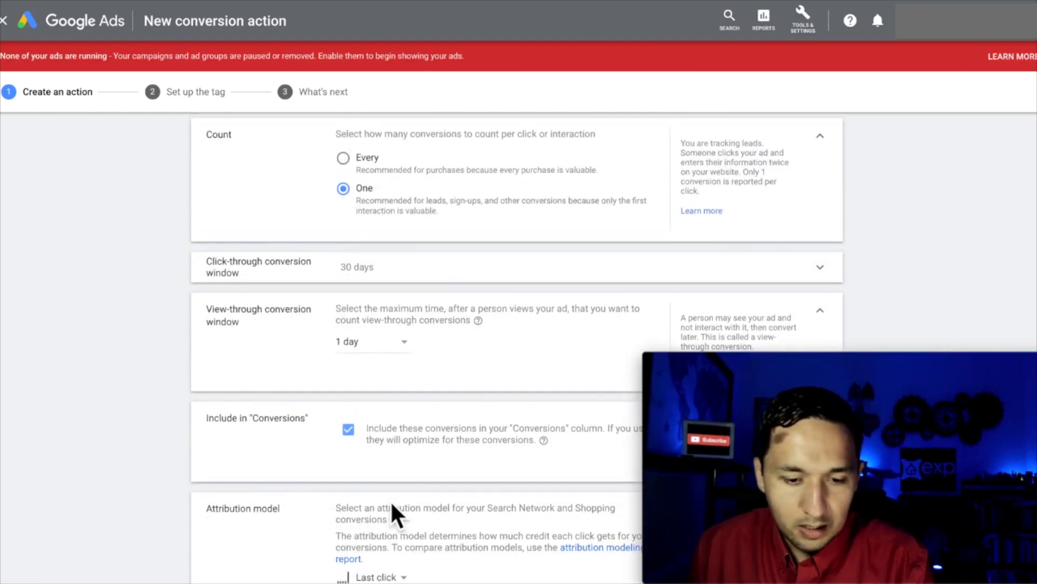
pyautogui.scroll(-2, 426, 387)
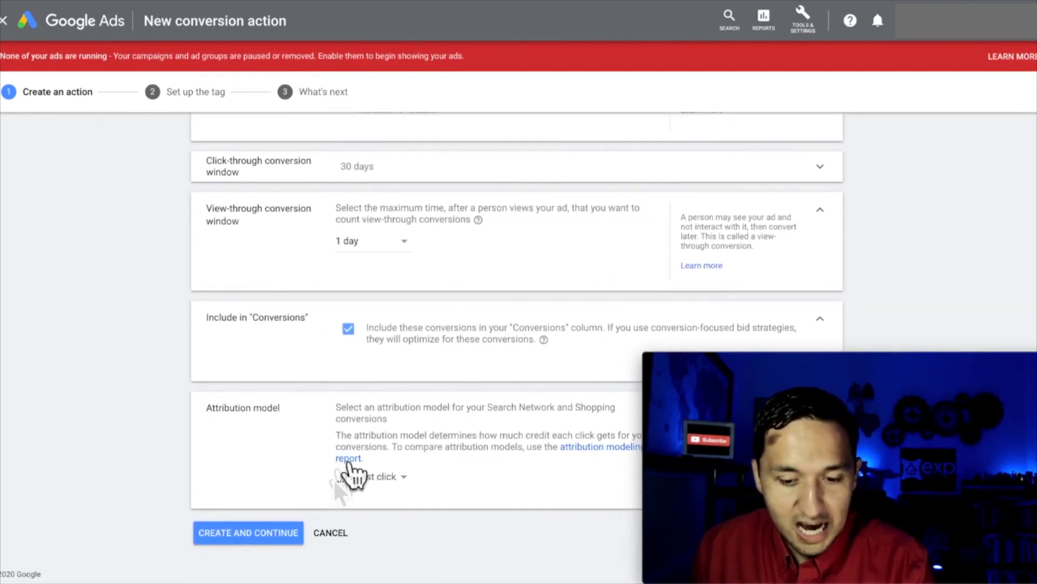
# Create the conversion action and choose to install the tag yourself, bringing up the HTML global site tag code
pyautogui.click(249, 536)
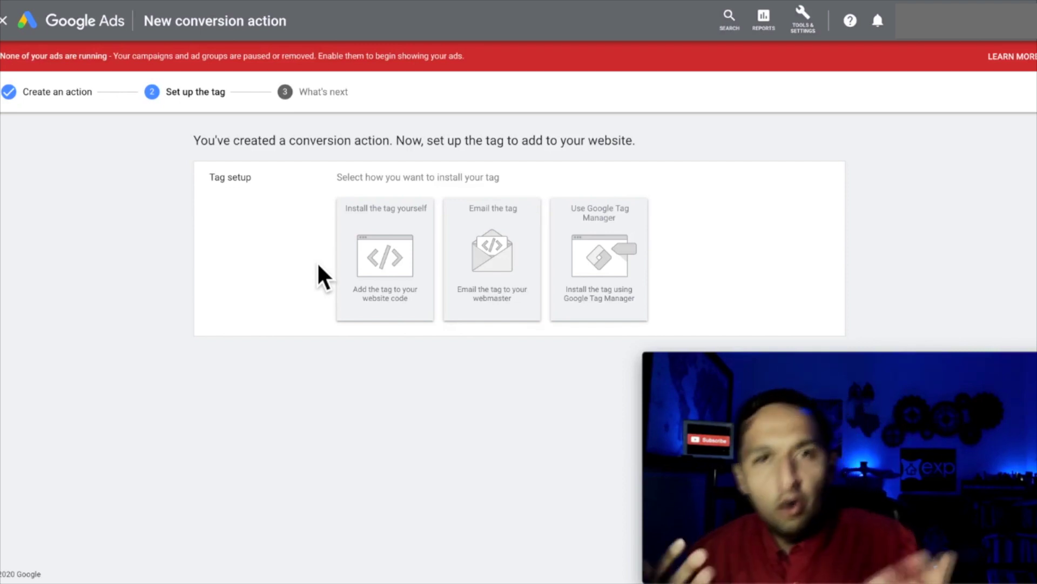
pyautogui.click(397, 273)
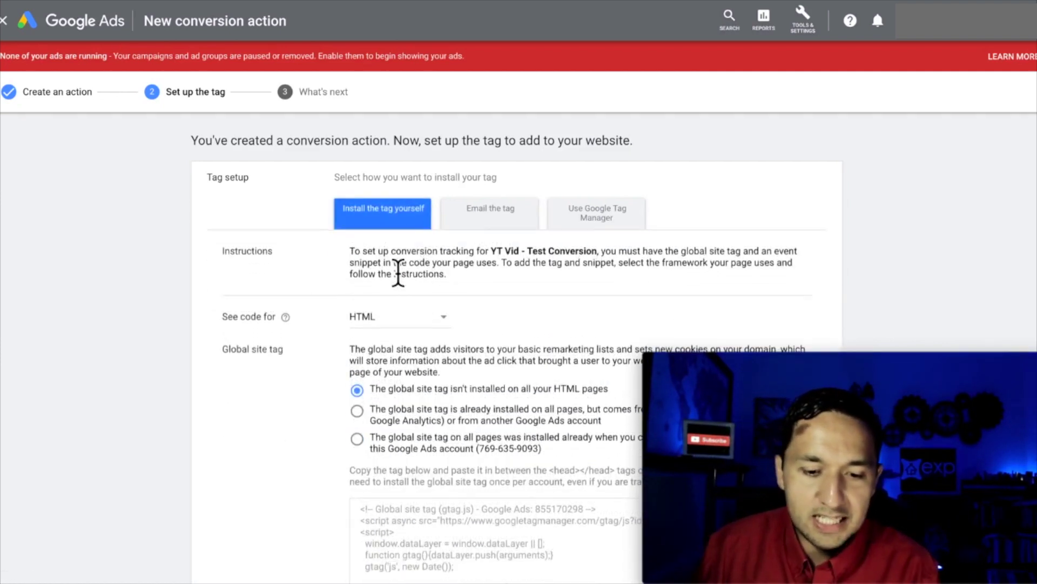
pyautogui.scroll(-2, 491, 339)
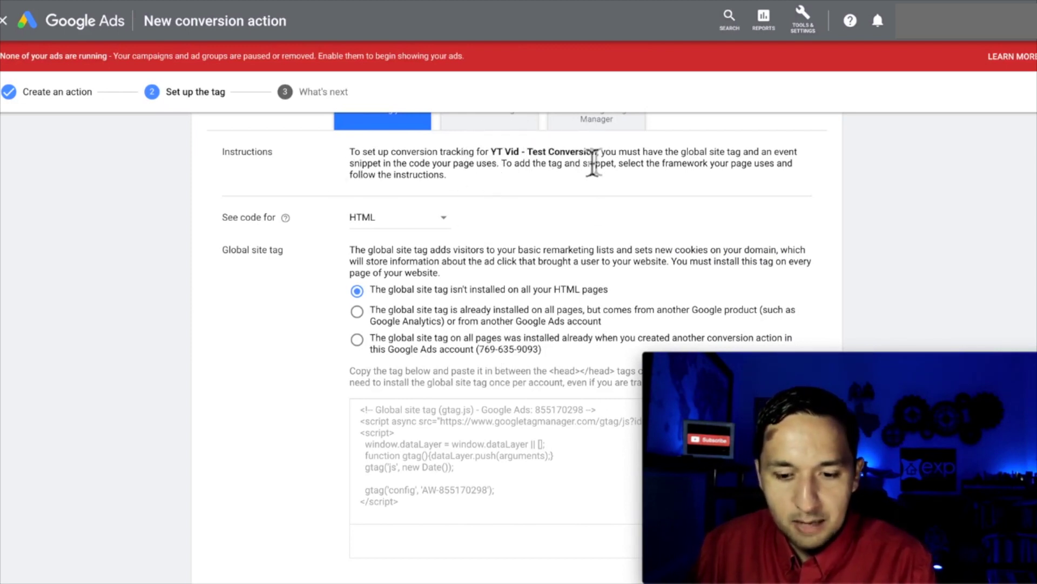
pyautogui.rightClick(502, 212)
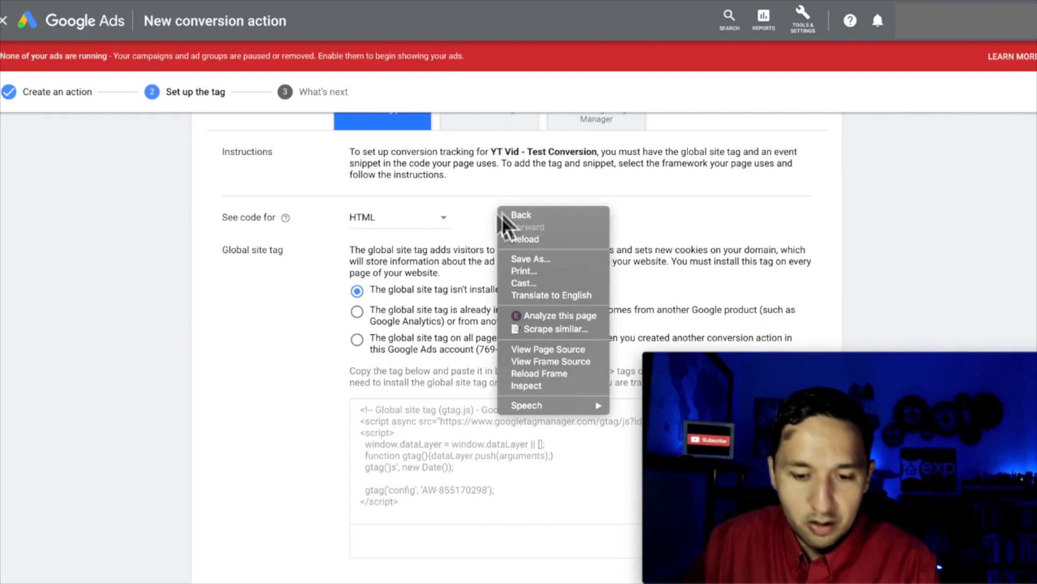
pyautogui.click(176, 386)
pyautogui.scroll(-2, 572, 275)
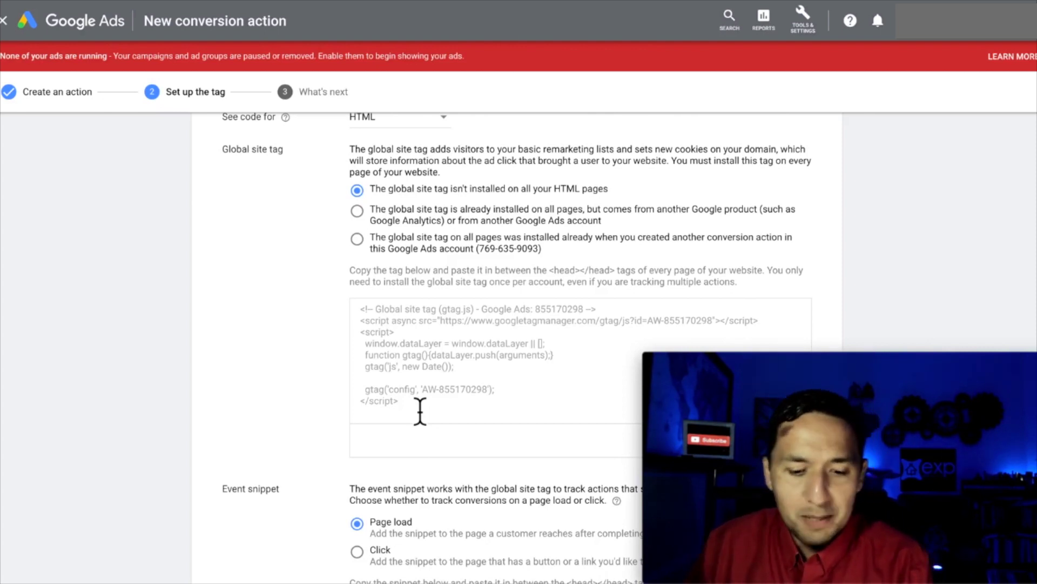
# Copy the complete global site tag code, including its opening comment and closing script tag
pyautogui.moveTo(421, 411); pyautogui.dragTo(313, 244)
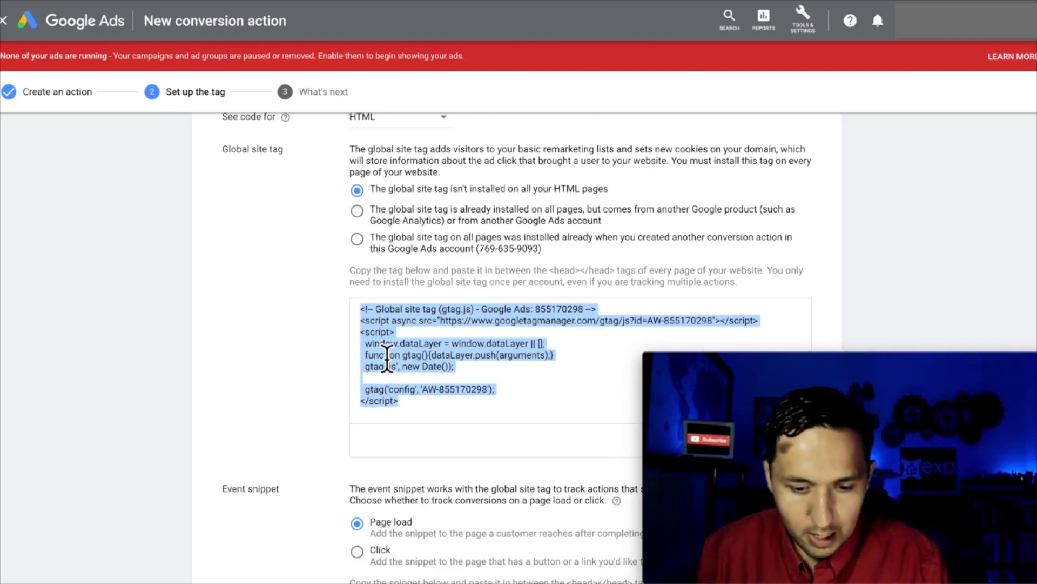
pyautogui.scroll(-1, 387, 360)
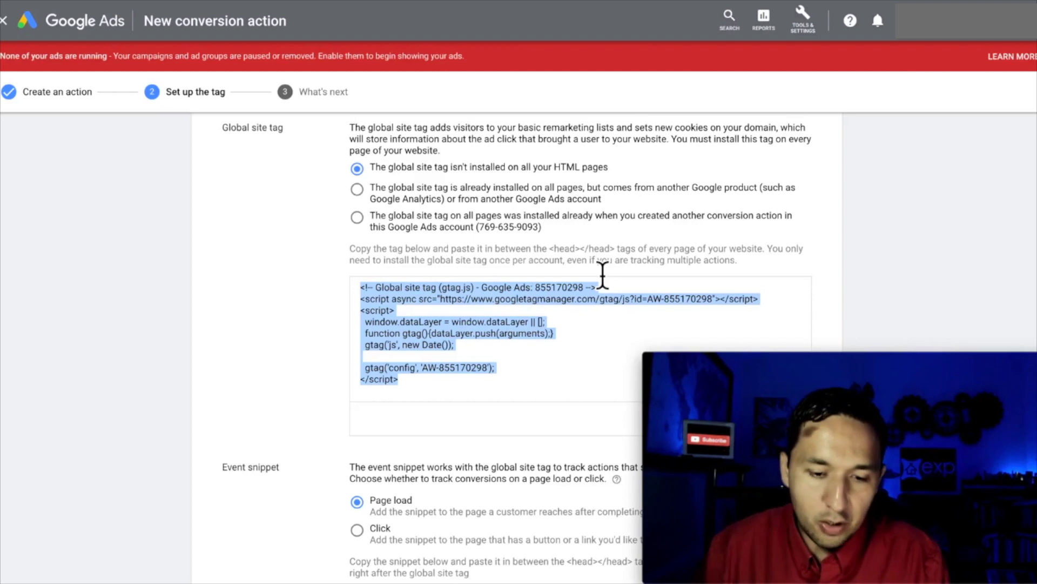
pyautogui.doubleClick(527, 249)
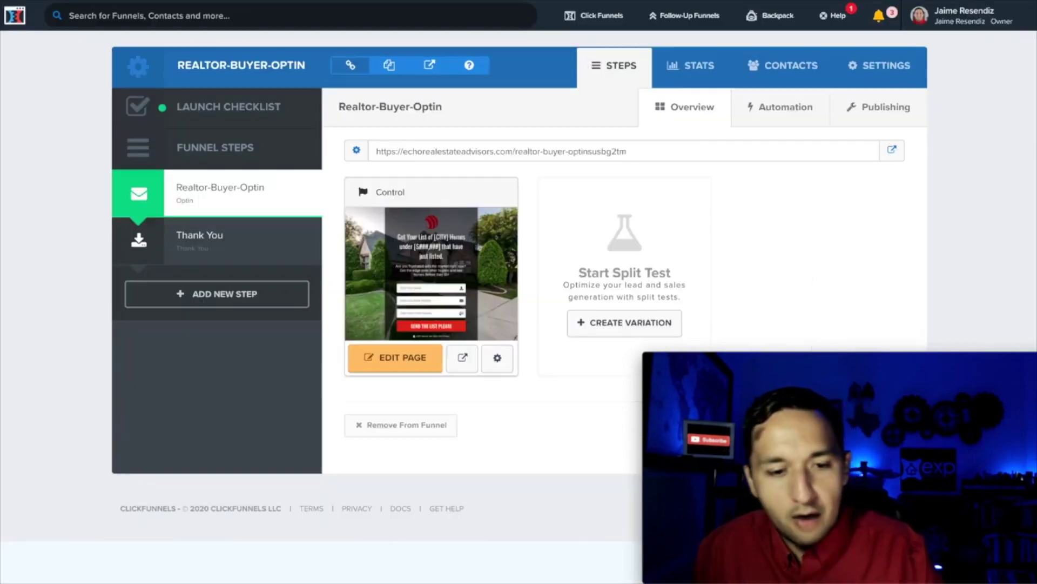
# Switch to ClickFunnels, open the Realtor-Buyer-Optin funnel's settings and enlarge the head tracking code field
pyautogui.click(894, 77)
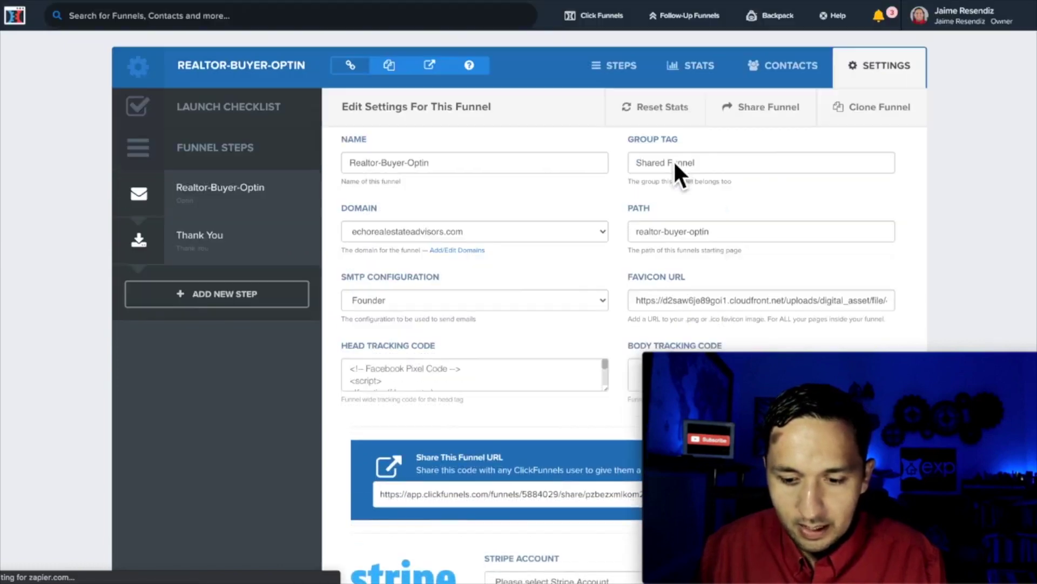
pyautogui.scroll(-2, 692, 274)
pyautogui.click(682, 248)
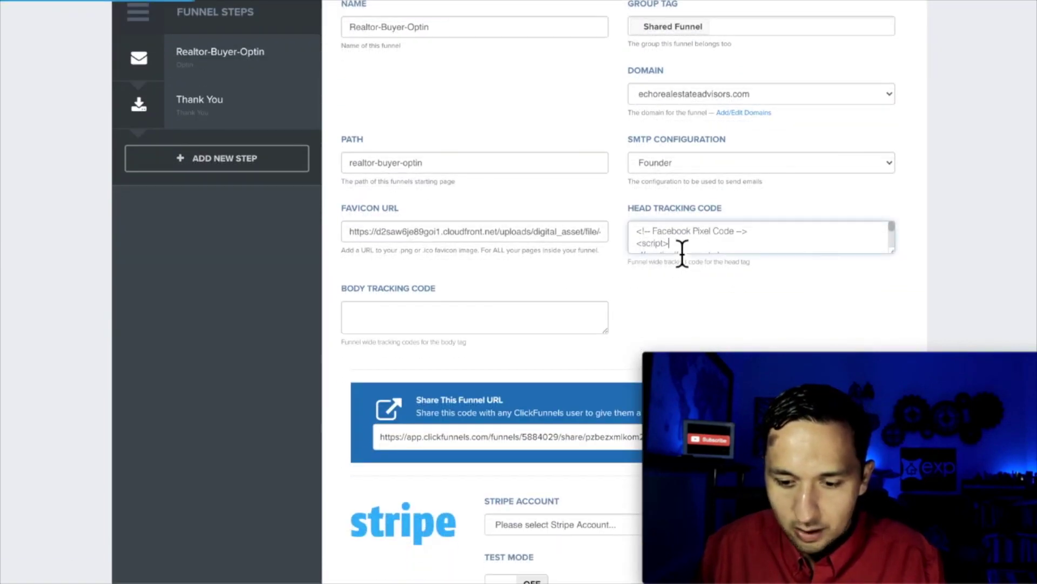
pyautogui.moveTo(908, 265); pyautogui.dragTo(900, 331)
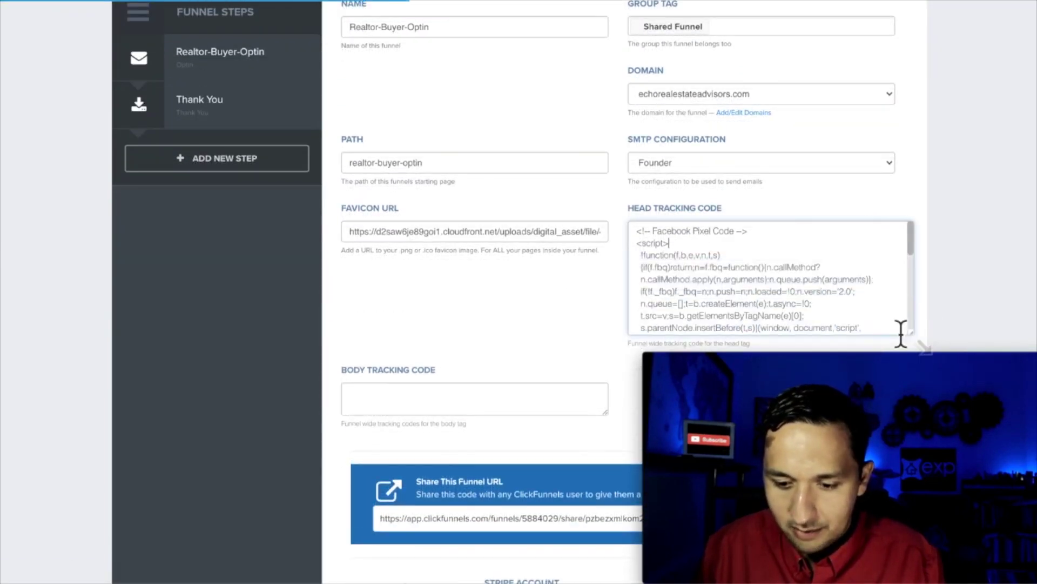
# Replace the existing Google Ads global site tag in the head tracking code with the copied one, directly below the Facebook Pixel code
pyautogui.scroll(-2, 771, 285)
pyautogui.scroll(-3, 771, 285)
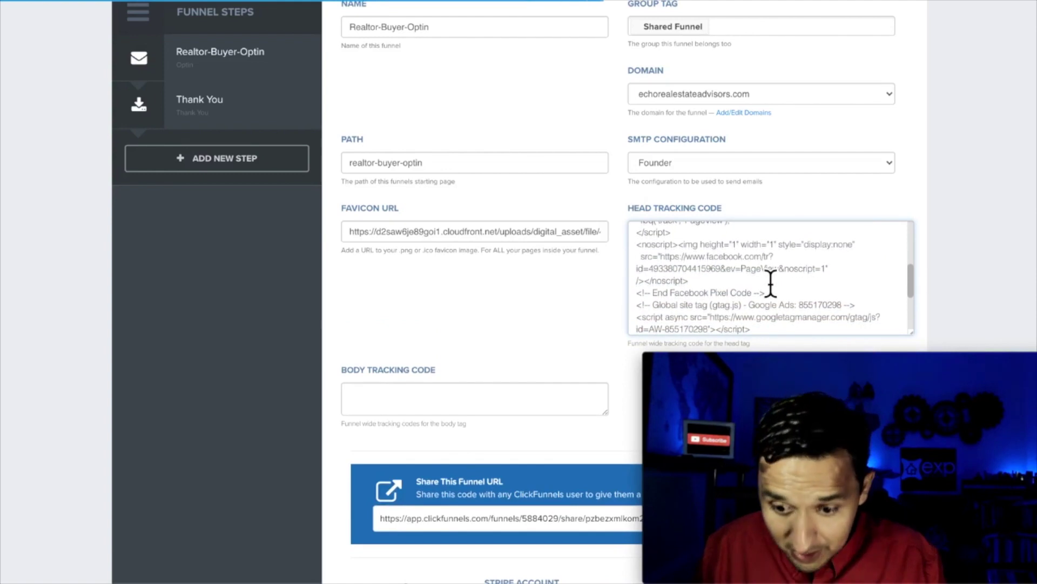
pyautogui.scroll(-3, 771, 284)
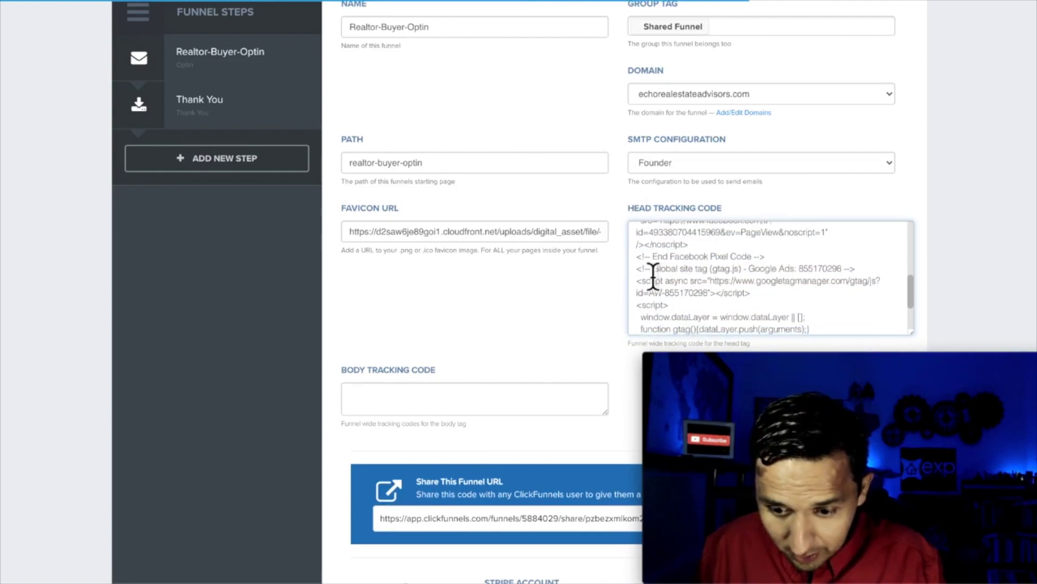
pyautogui.moveTo(641, 270); pyautogui.dragTo(837, 309)
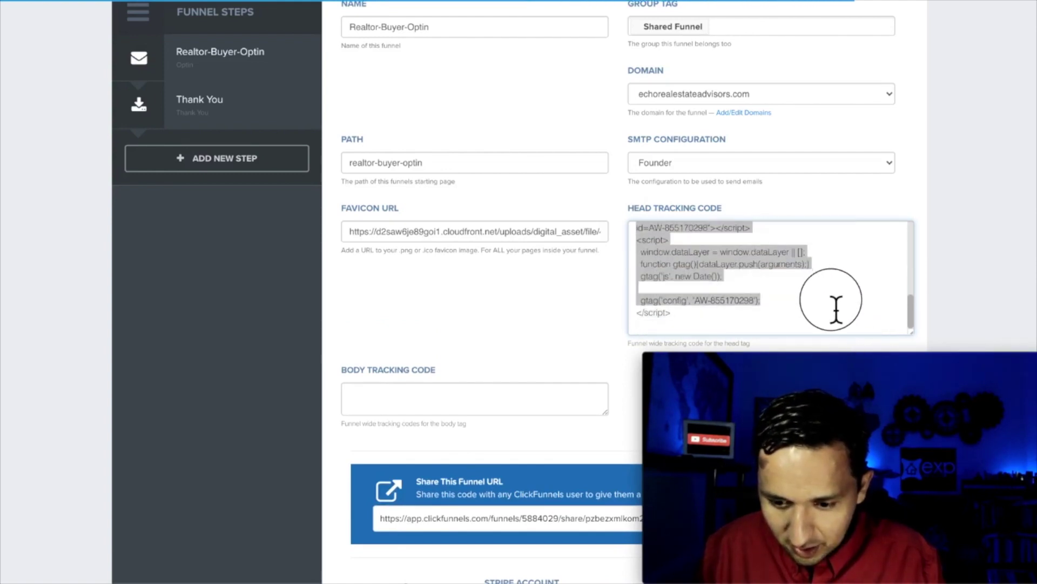
pyautogui.press('BackSpace')
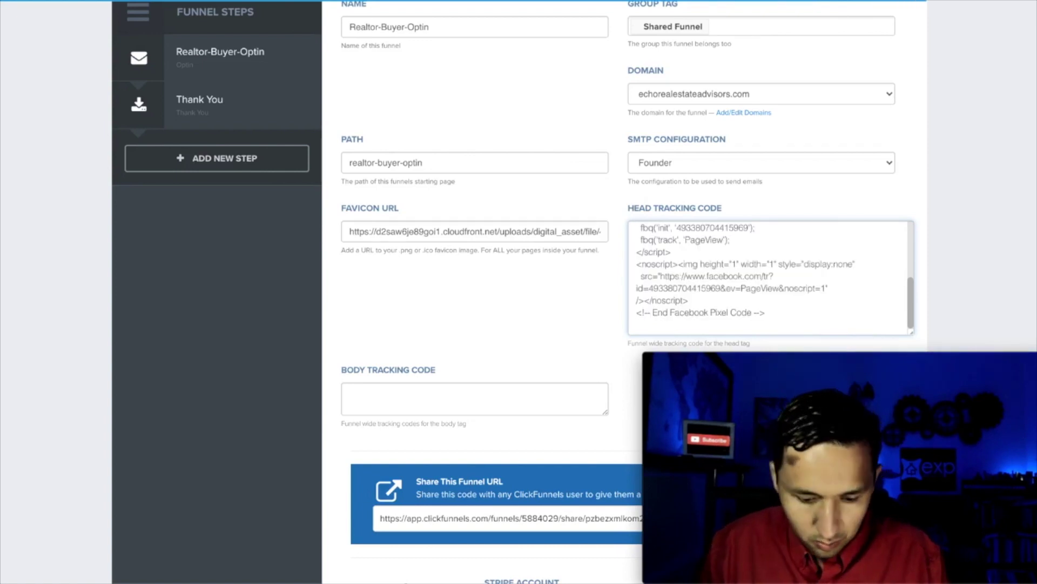
pyautogui.hotkey('ctrl', 'z')
pyautogui.scroll(3, 765, 249)
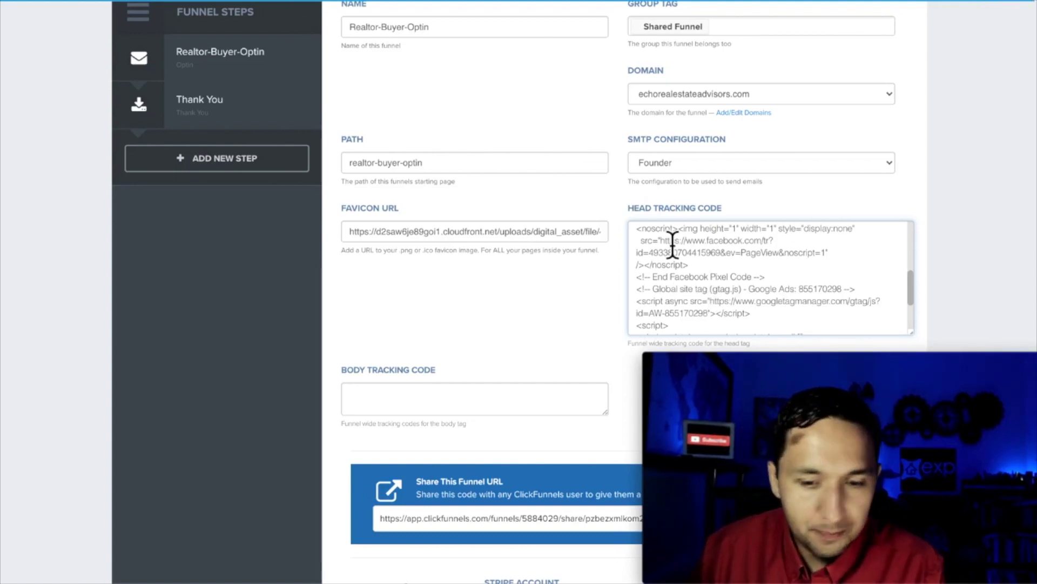
pyautogui.scroll(-3, 667, 251)
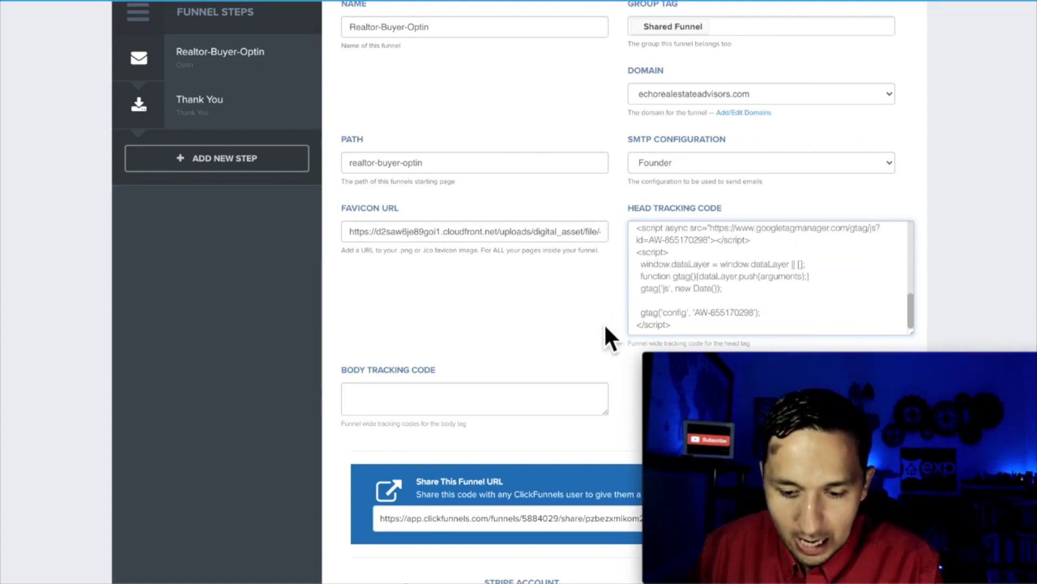
# Save and update the Realtor-Buyer-Optin funnel's settings
pyautogui.scroll(-20, 604, 322)
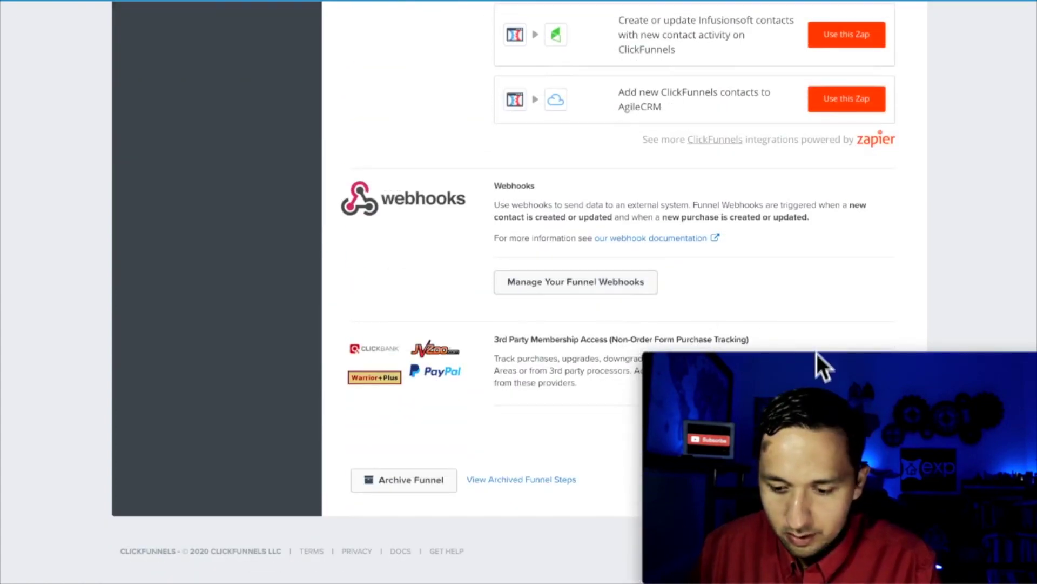
pyautogui.moveTo(816, 365); pyautogui.dragTo(806, 226)
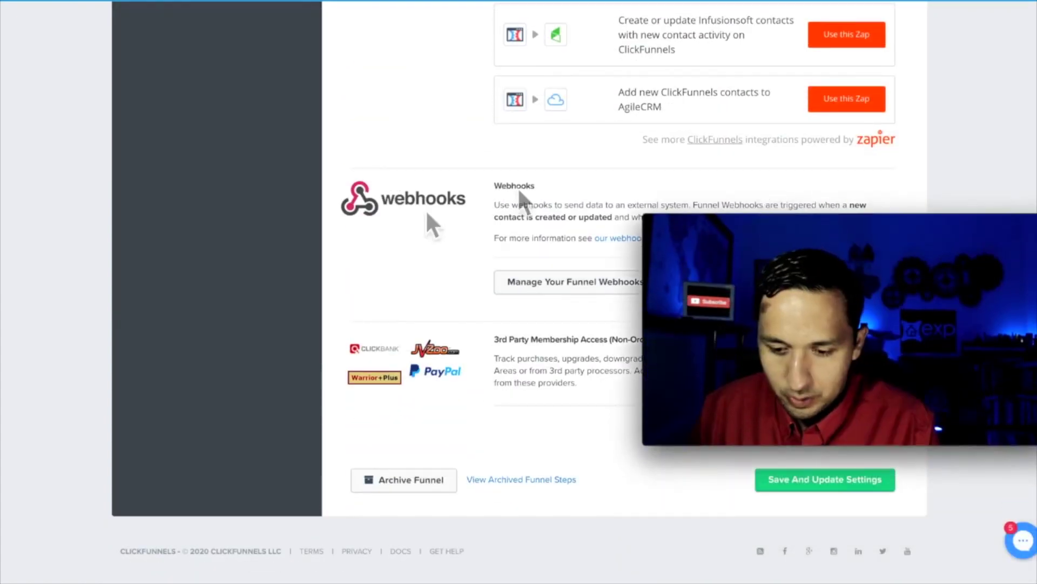
pyautogui.click(807, 482)
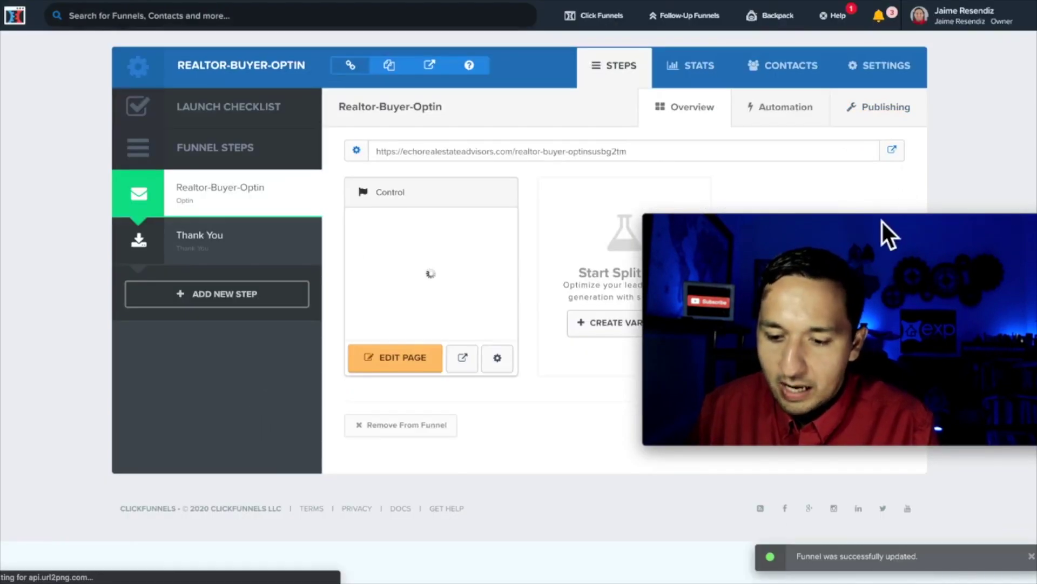
pyautogui.moveTo(883, 221); pyautogui.dragTo(880, 359)
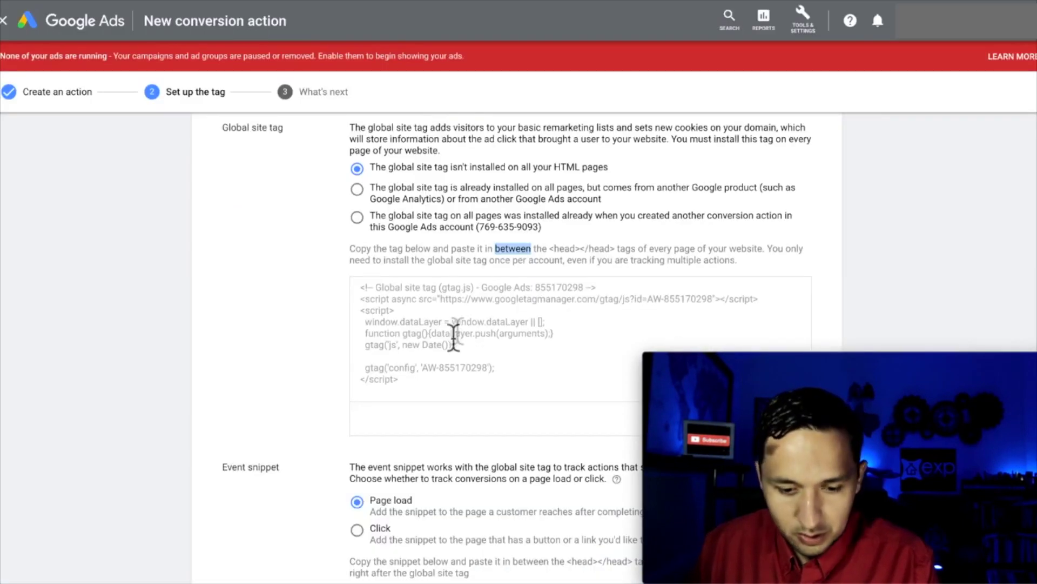
# Return to Google Ads and copy the Page load event snippet for YT Vid - Test Conversion
pyautogui.scroll(-1, 454, 345)
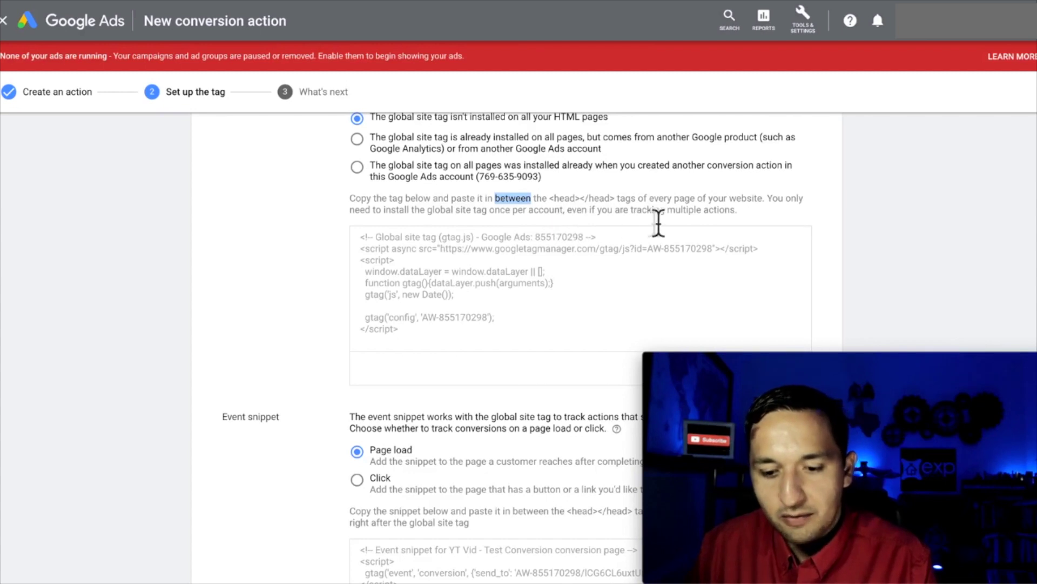
pyautogui.scroll(-2, 672, 223)
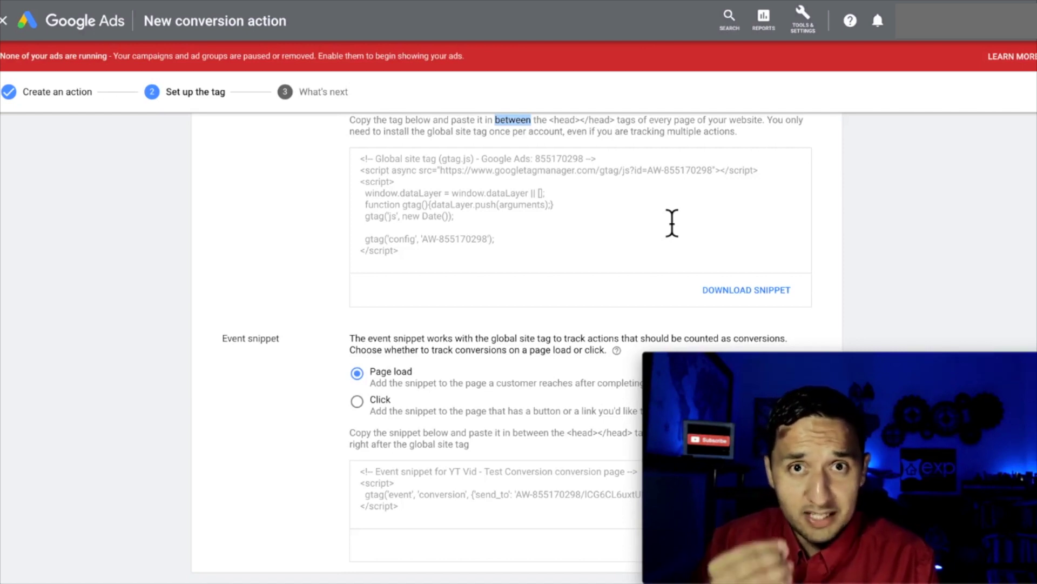
pyautogui.scroll(-1, 672, 223)
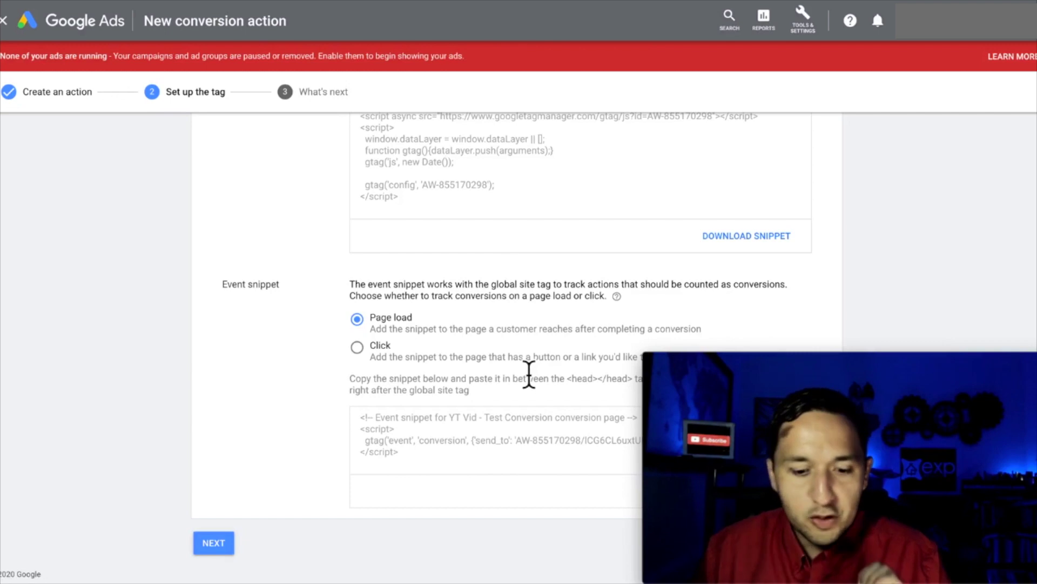
pyautogui.click(429, 463)
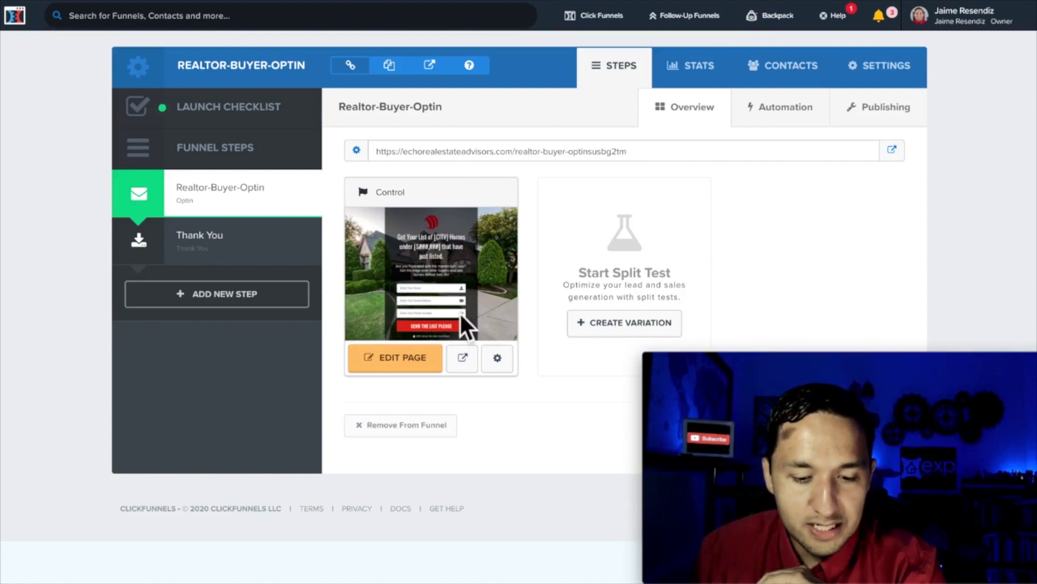
# Switch to ClickFunnels, open the funnel's Thank You page for editing and bring up its header tracking code
pyautogui.click(219, 239)
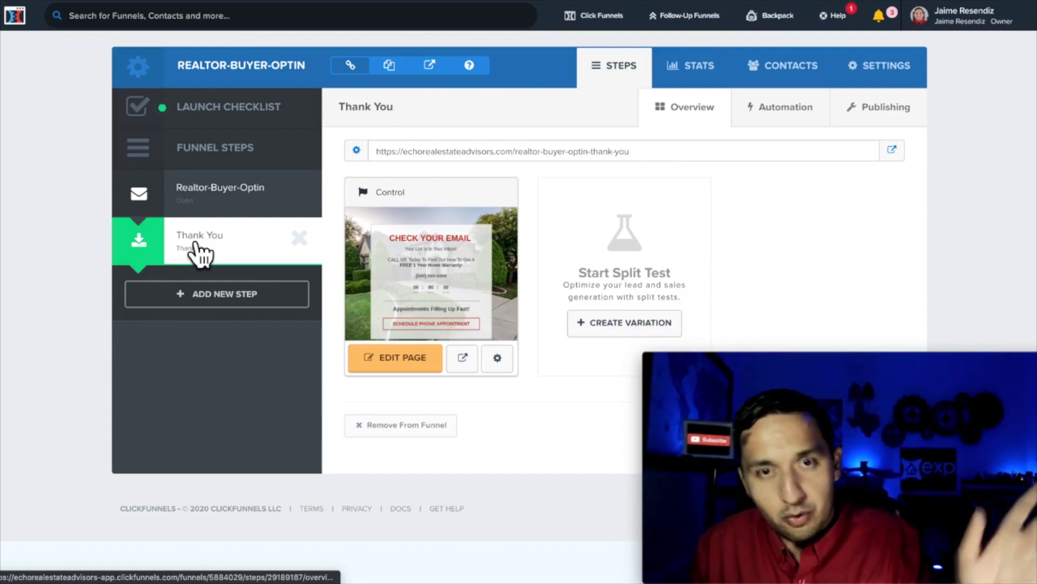
pyautogui.click(400, 357)
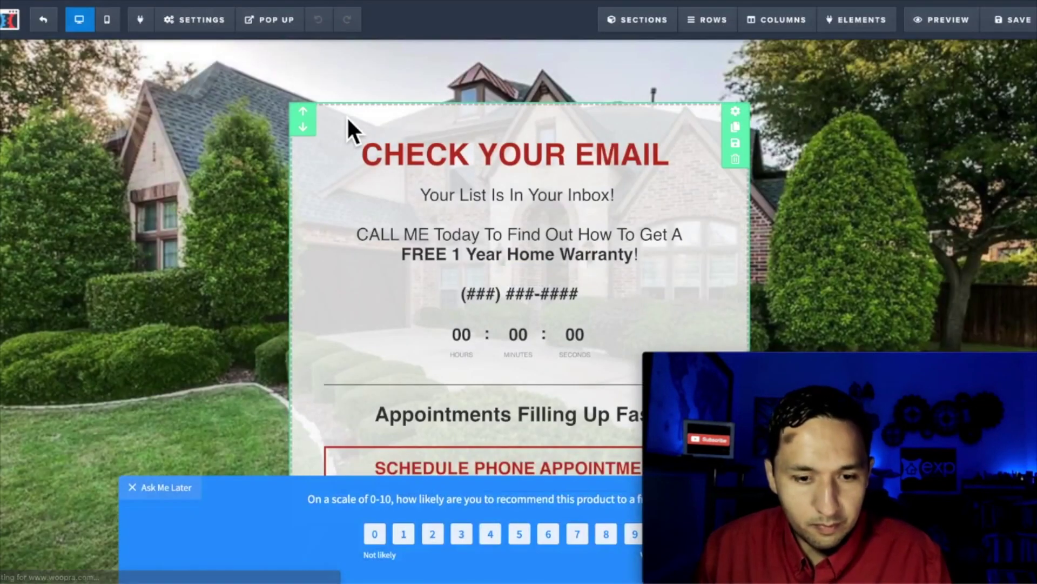
pyautogui.click(195, 22)
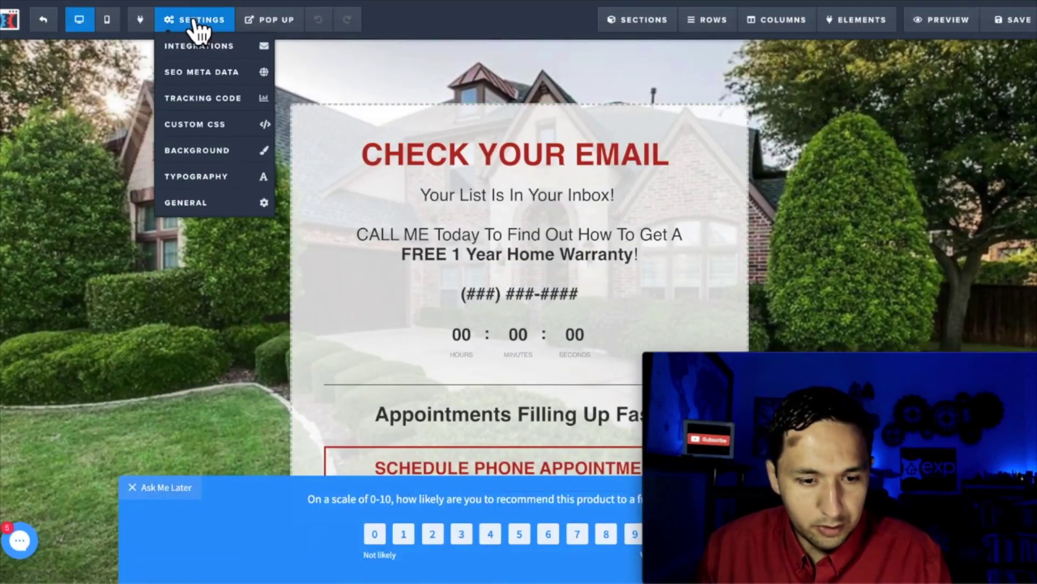
pyautogui.click(226, 106)
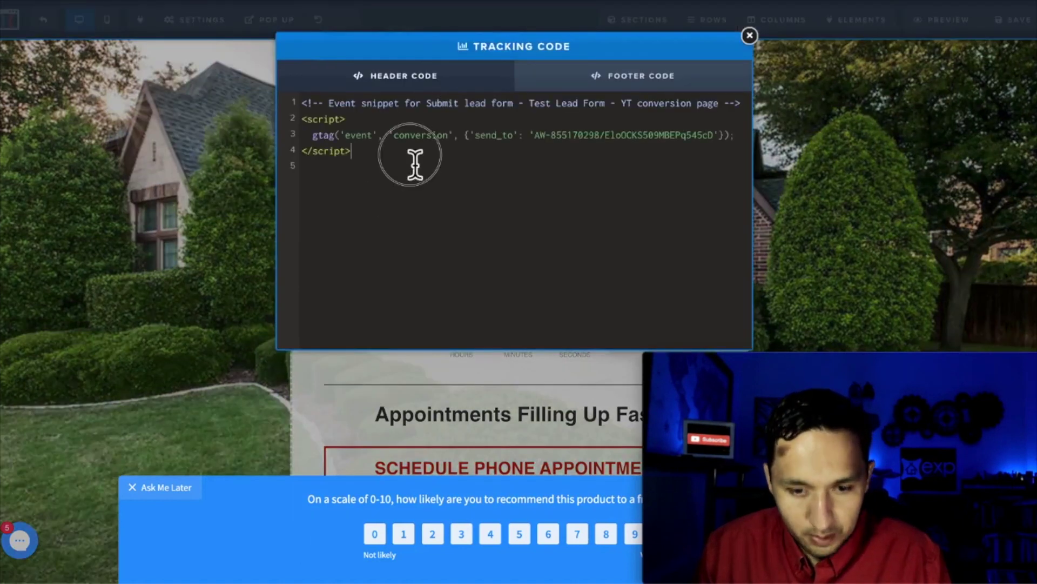
# Replace the Thank You page's header code with the YT Vid - Test Conversion event snippet and save the page
pyautogui.moveTo(414, 157); pyautogui.dragTo(240, 90)
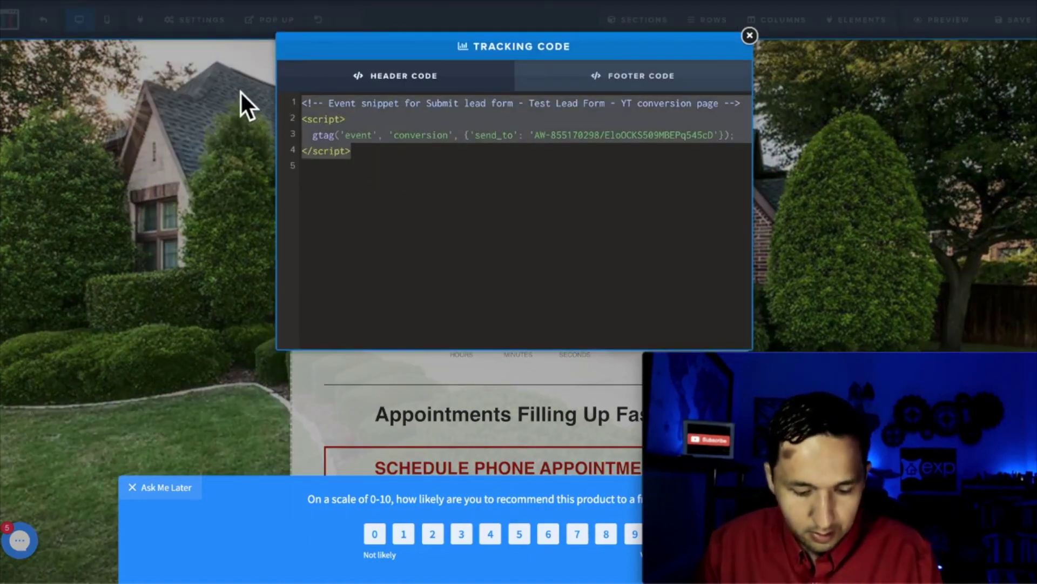
pyautogui.write("<!-- Event snippet for YT Vid - Test Conversion conversion page --> <script>   gtag('event', 'conversion', {'send_to': 'AW-855170298/lCG6CL6uxtUBEPq545cD'}); </script>")
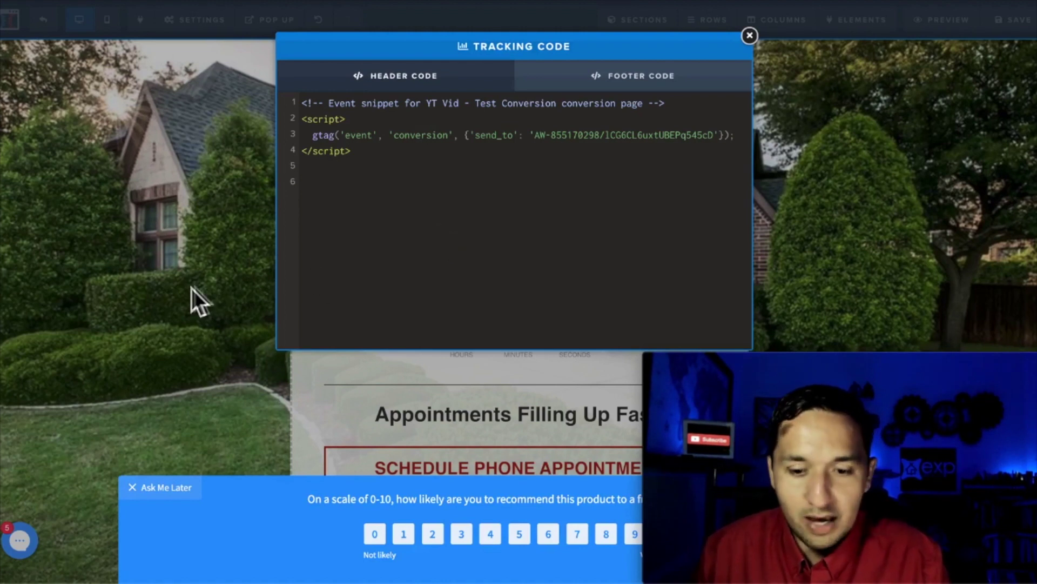
pyautogui.click(150, 313)
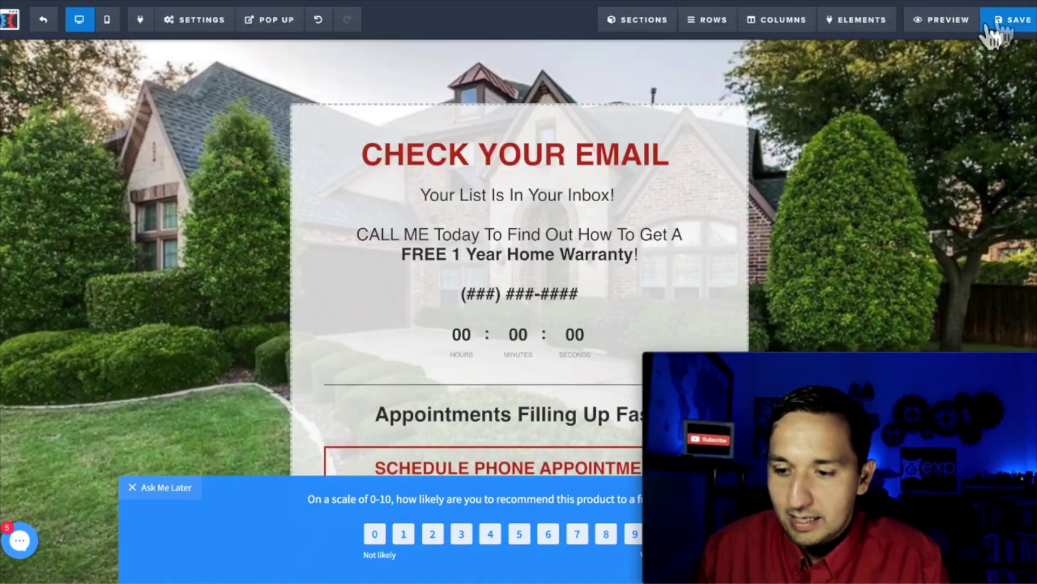
pyautogui.click(1015, 20)
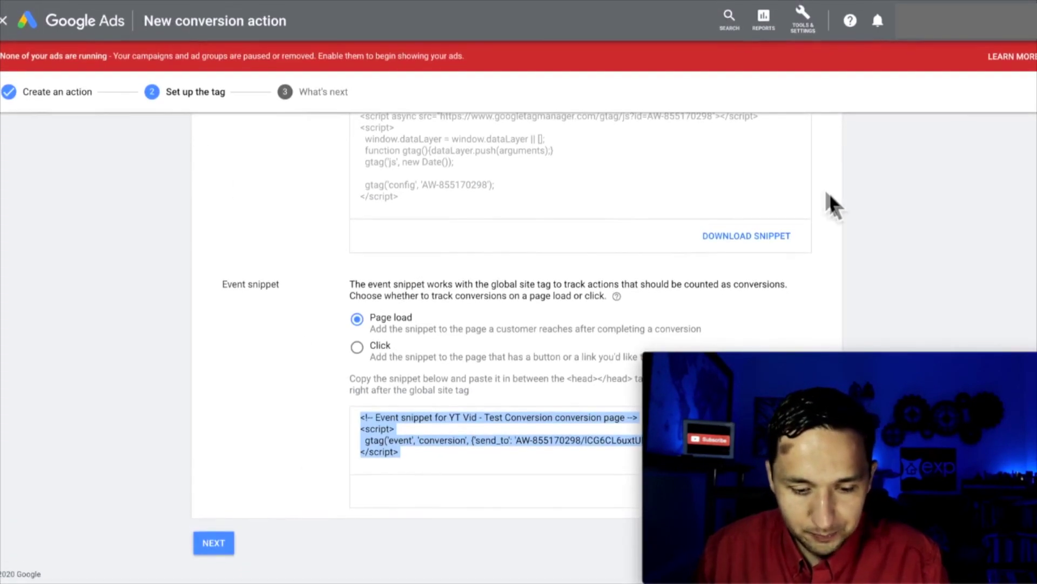
# Return to Google Ads and advance the new conversion action from tag setup to the What's next stage
pyautogui.moveTo(867, 369); pyautogui.dragTo(856, 249)
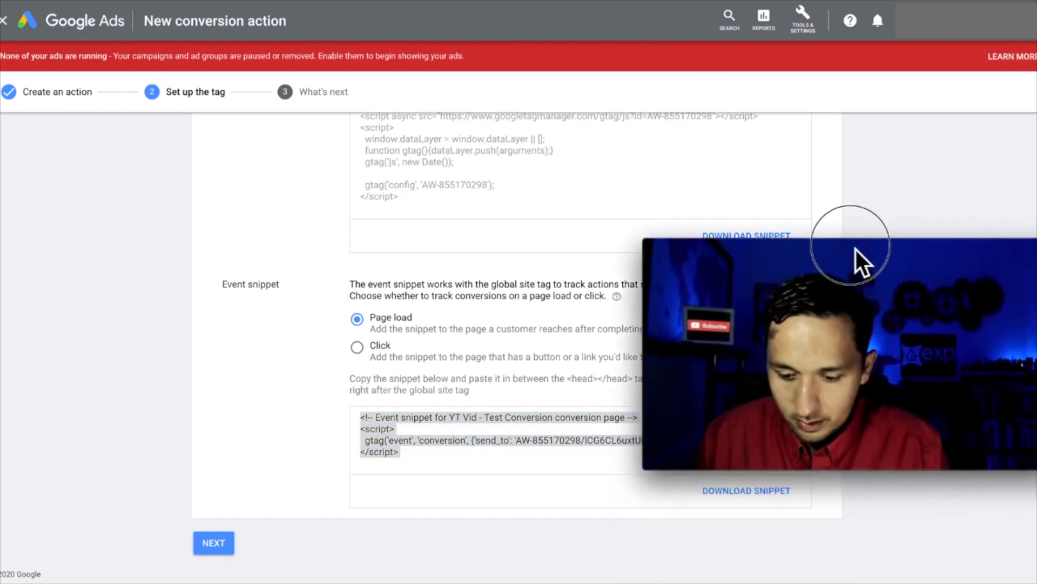
pyautogui.click(219, 547)
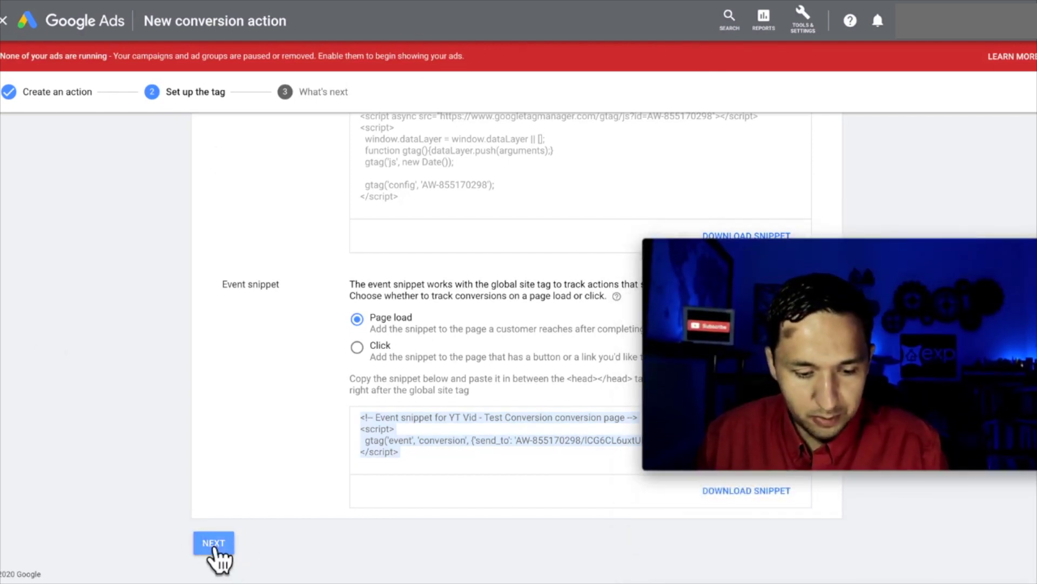